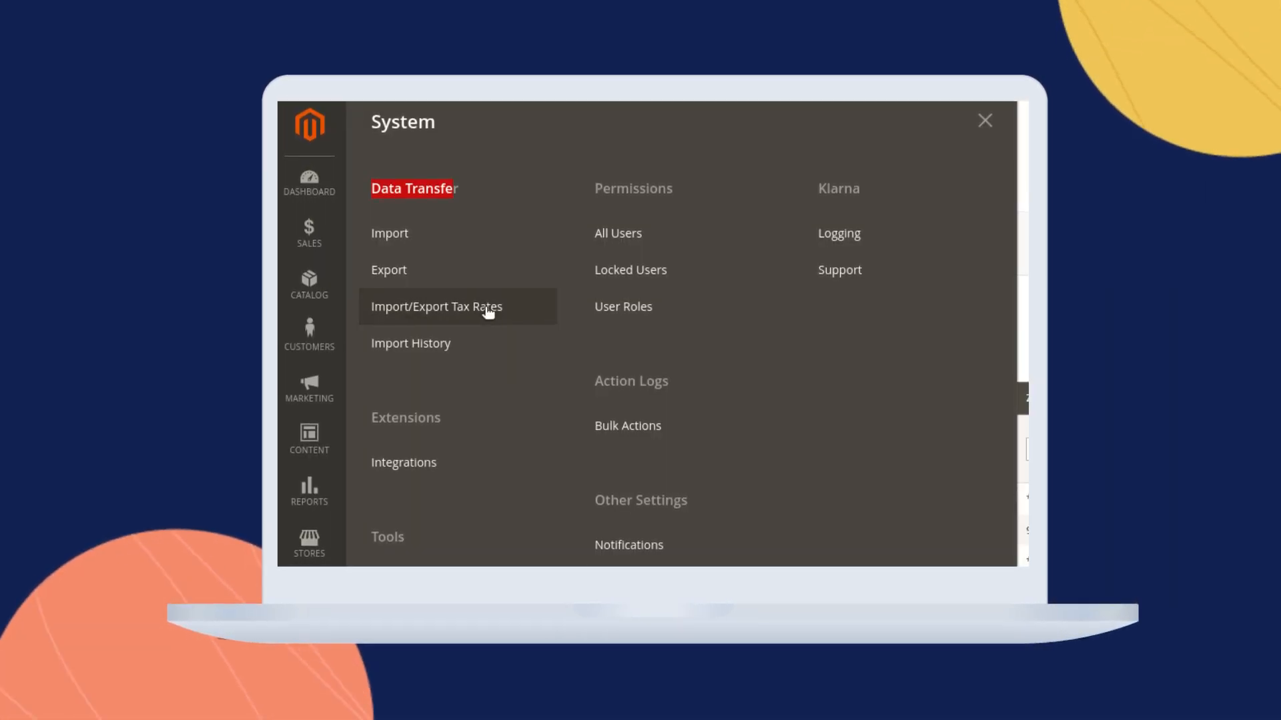
pyautogui.click(489, 311)
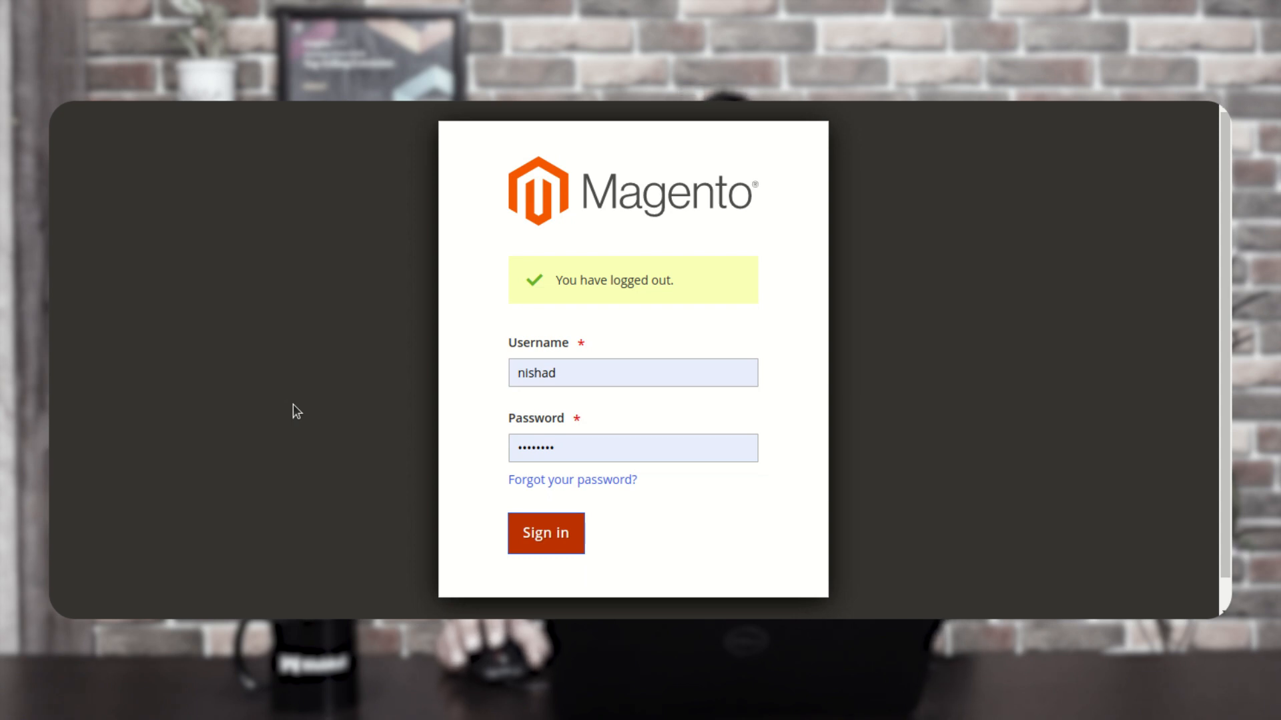
# - Sign in to the admin with the prefilled credentials and dismiss the saved-passwords warning
pyautogui.click(543, 535)
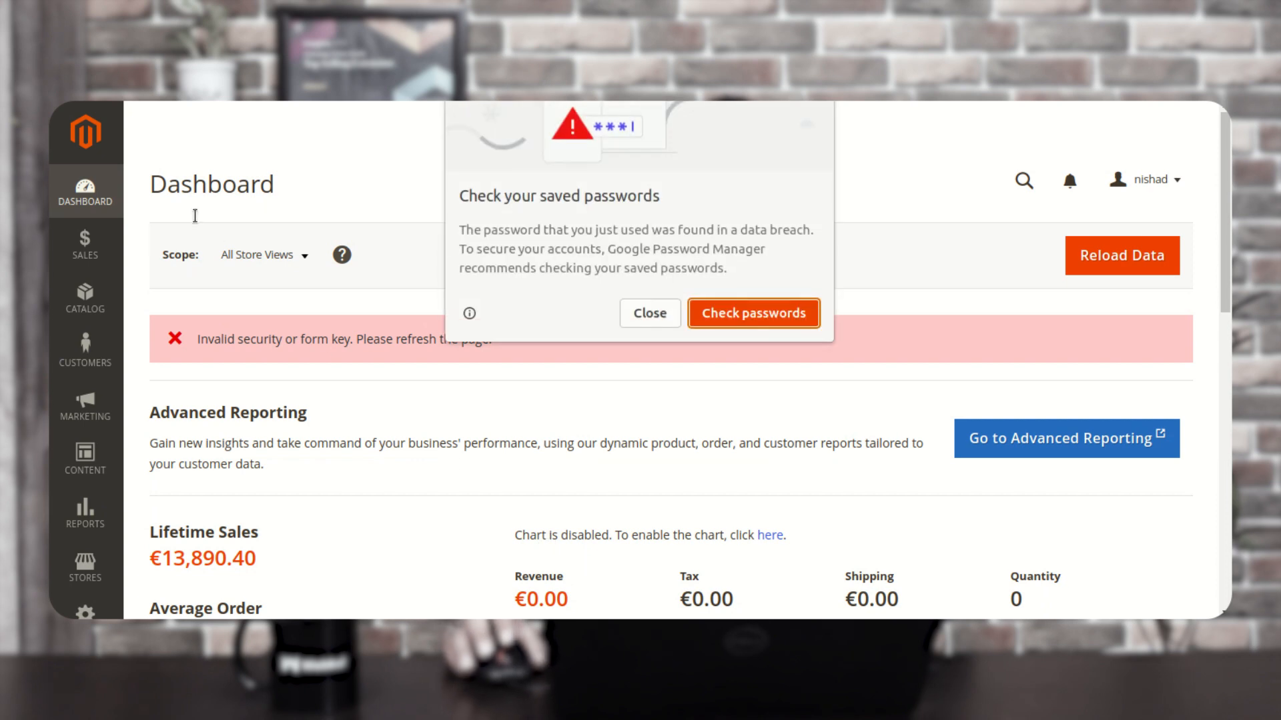
pyautogui.click(645, 311)
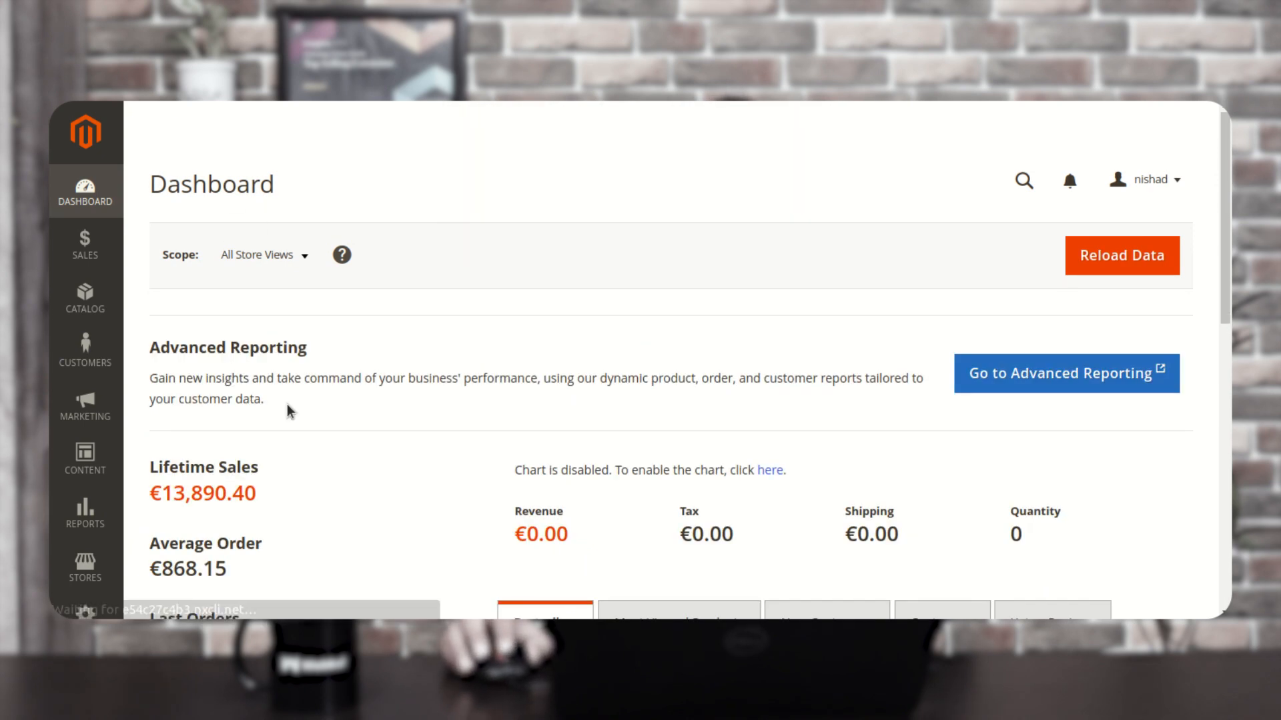
# - Open the store's Tax Zones and Rates list and bring up a blank New Tax Rate form
pyautogui.scroll(-4, 171, 371)
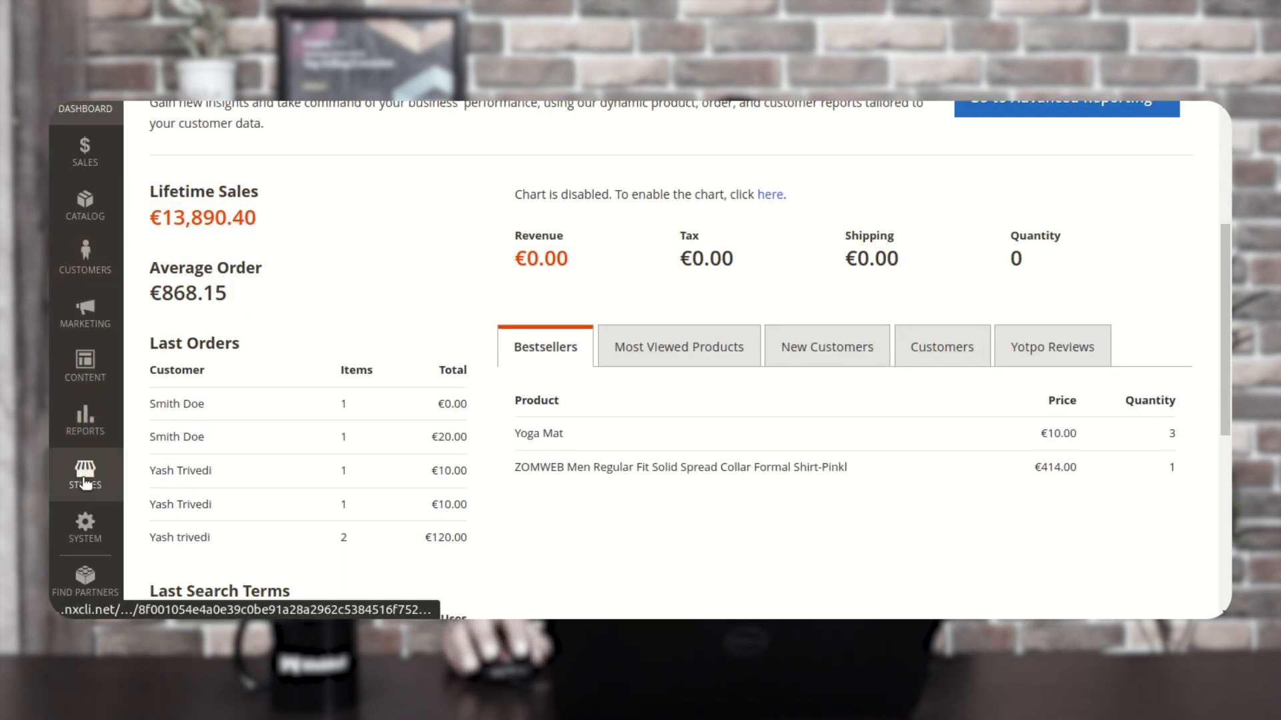
pyautogui.click(92, 482)
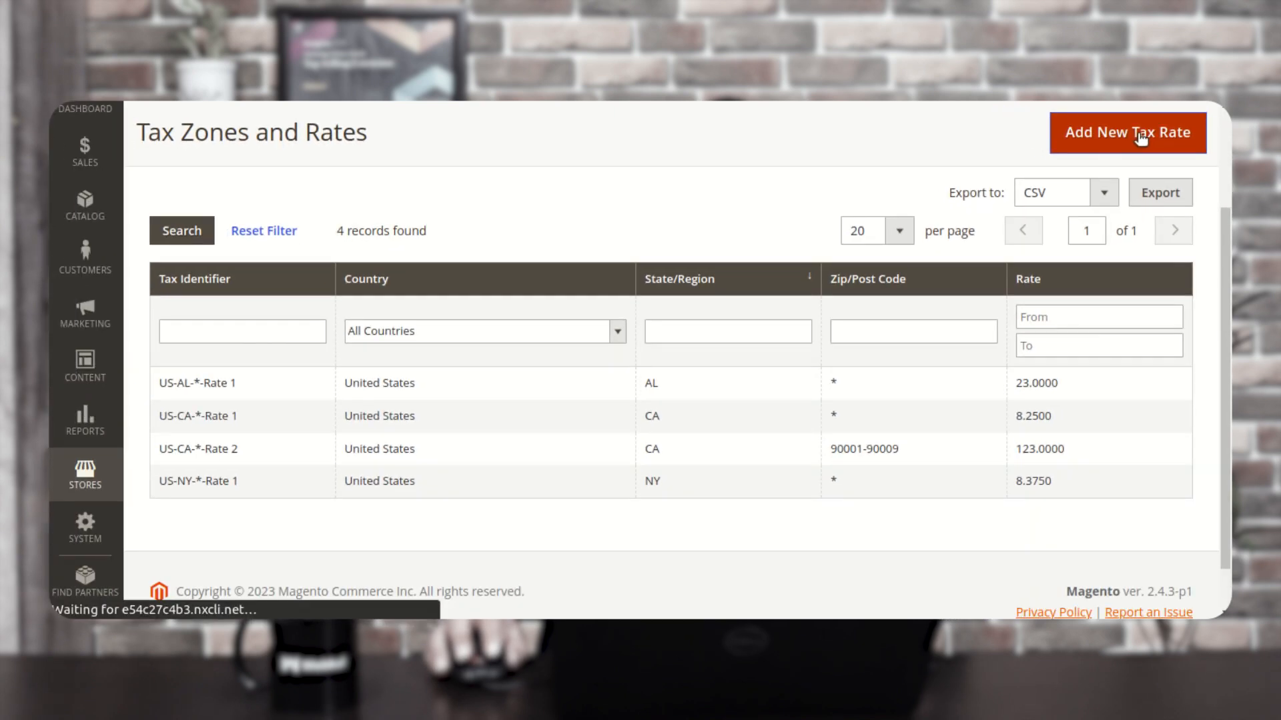
pyautogui.click(1112, 140)
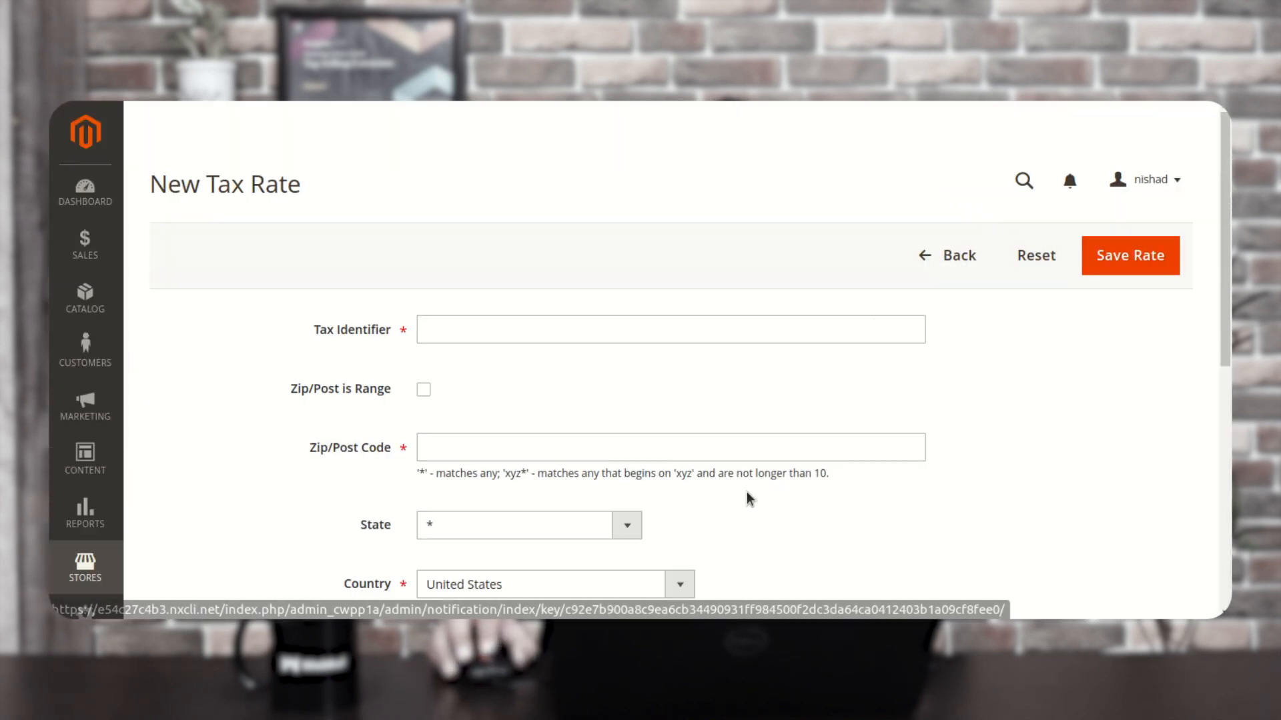
pyautogui.scroll(-4, 738, 483)
pyautogui.scroll(2, 738, 483)
pyautogui.scroll(1, 739, 483)
pyautogui.scroll(-2, 738, 482)
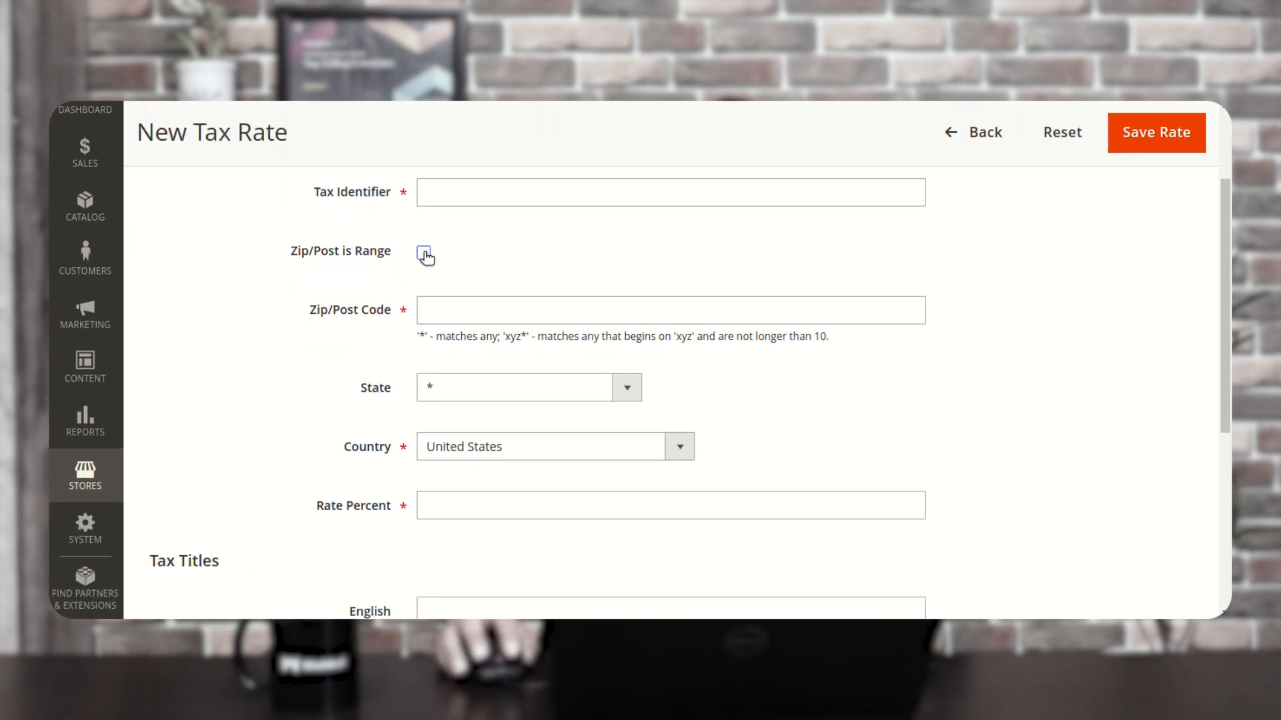
# - Examine the form's zip/post code fields with Zip/Post is Range on and off, and the State choices
pyautogui.click(424, 254)
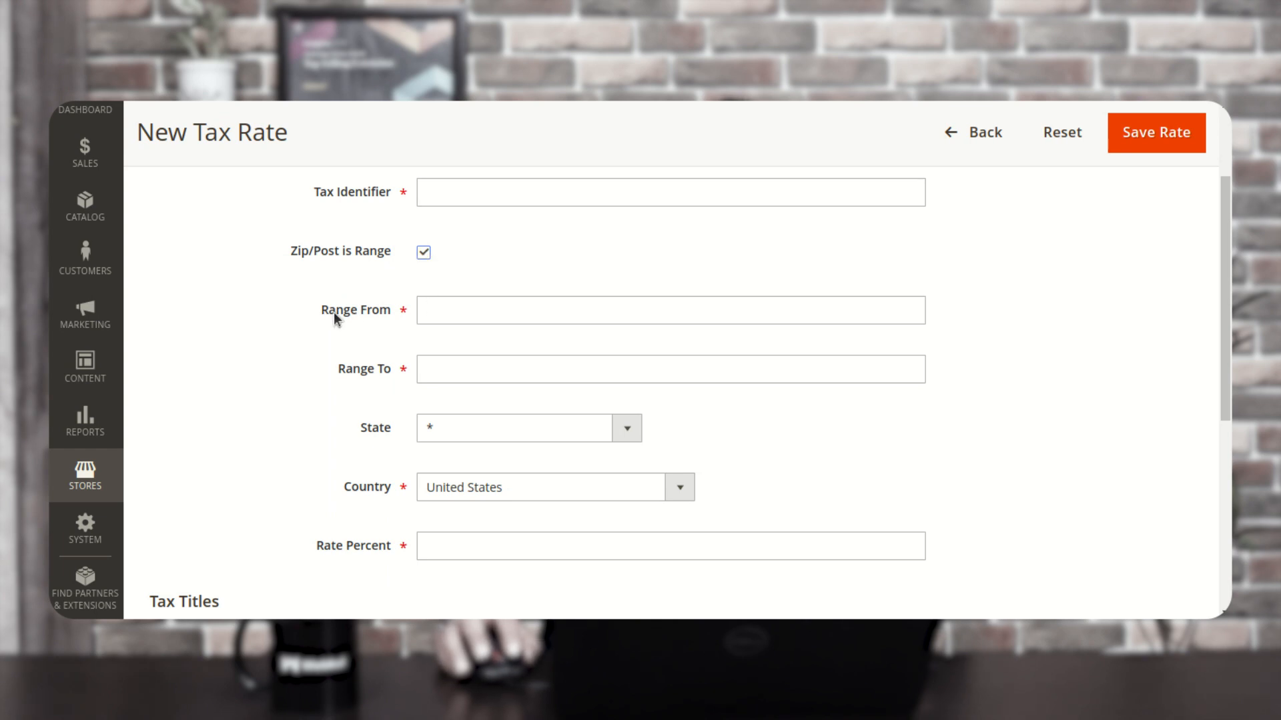
pyautogui.click(425, 254)
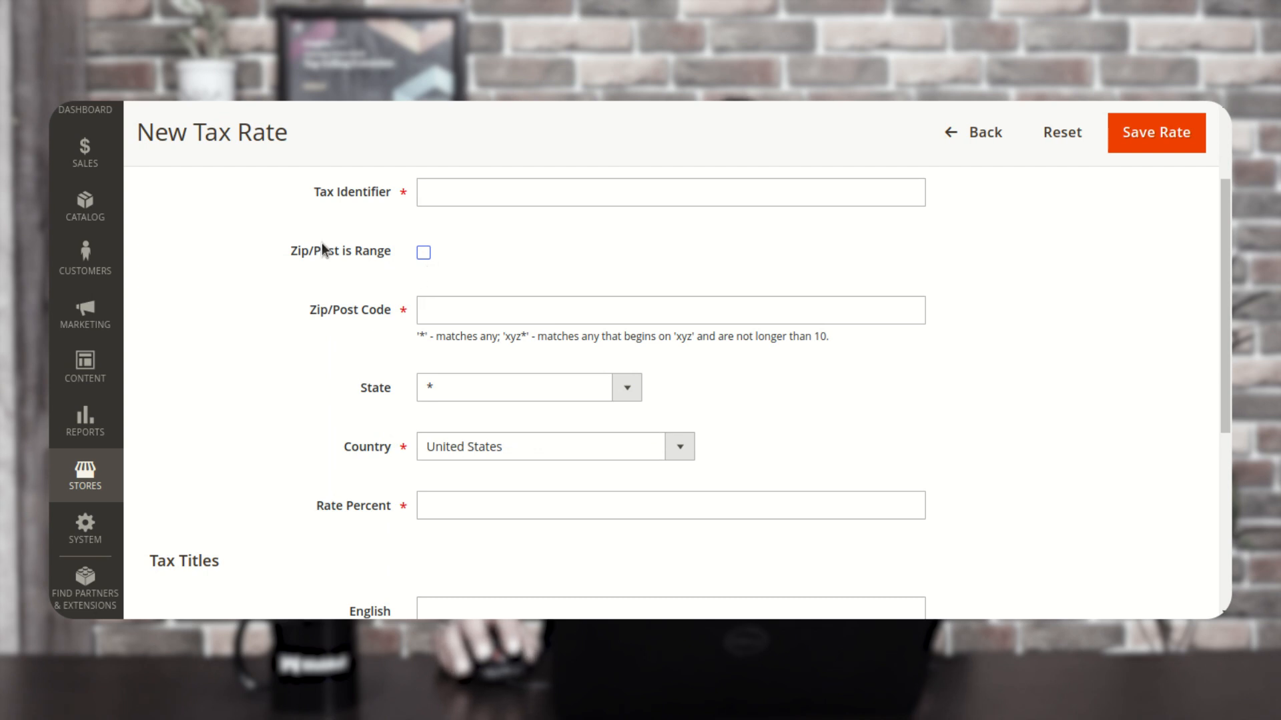
pyautogui.moveTo(321, 255); pyautogui.dragTo(389, 263)
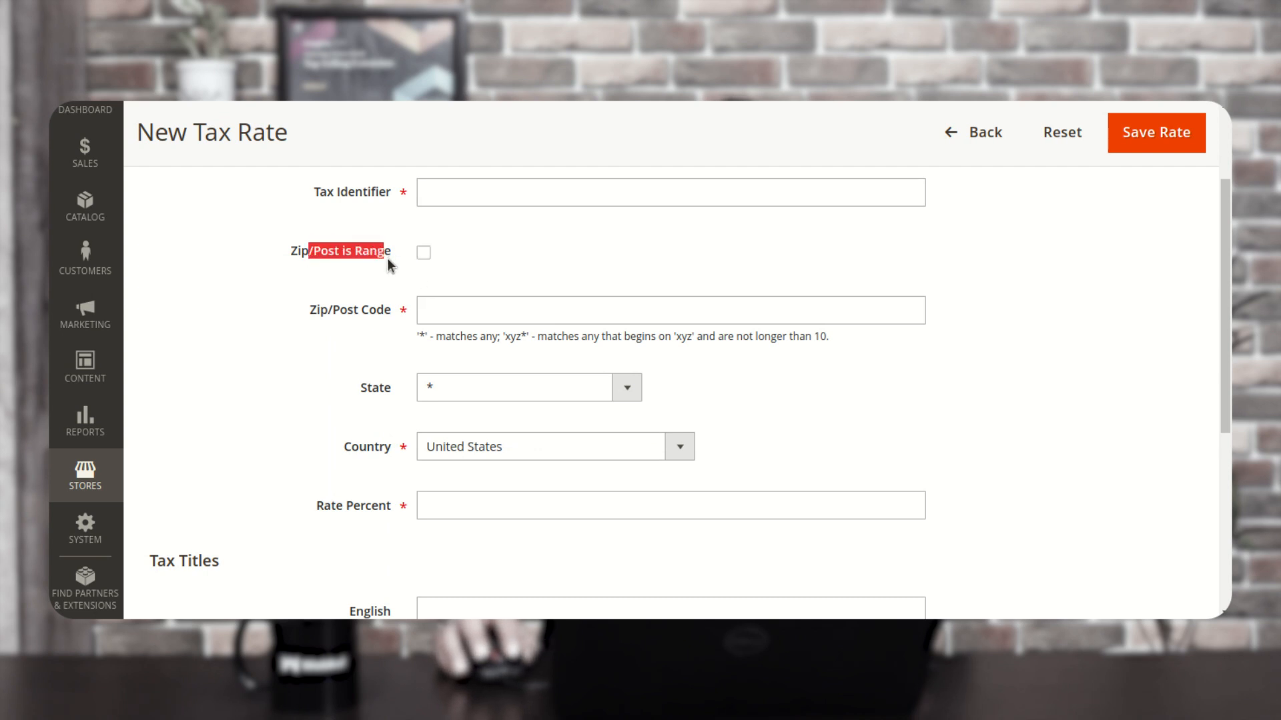
pyautogui.click(453, 313)
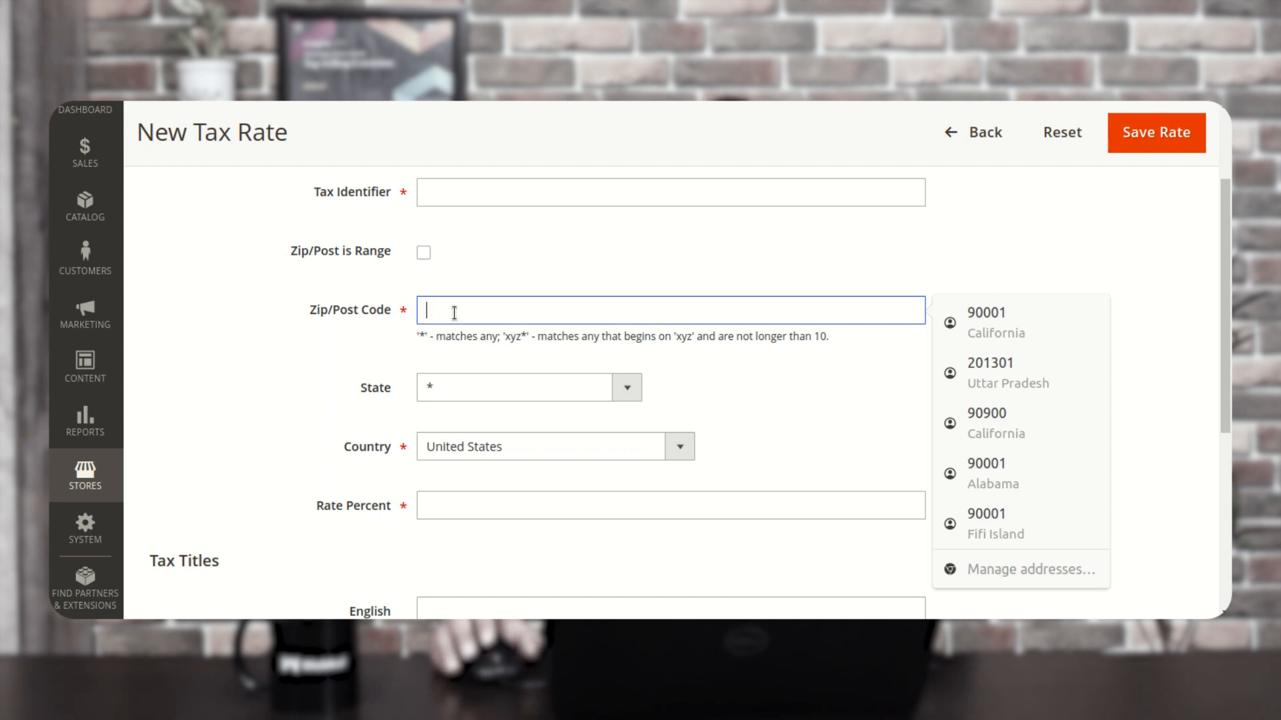
pyautogui.click(459, 390)
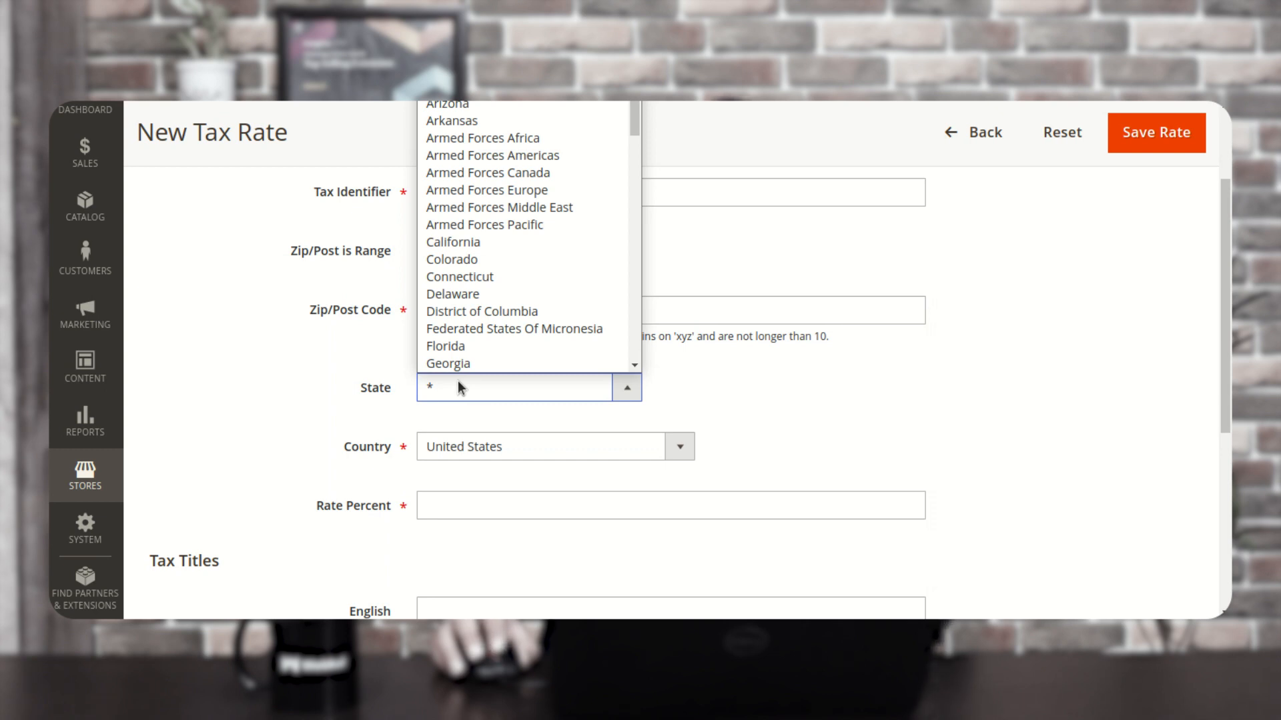
pyautogui.click(270, 371)
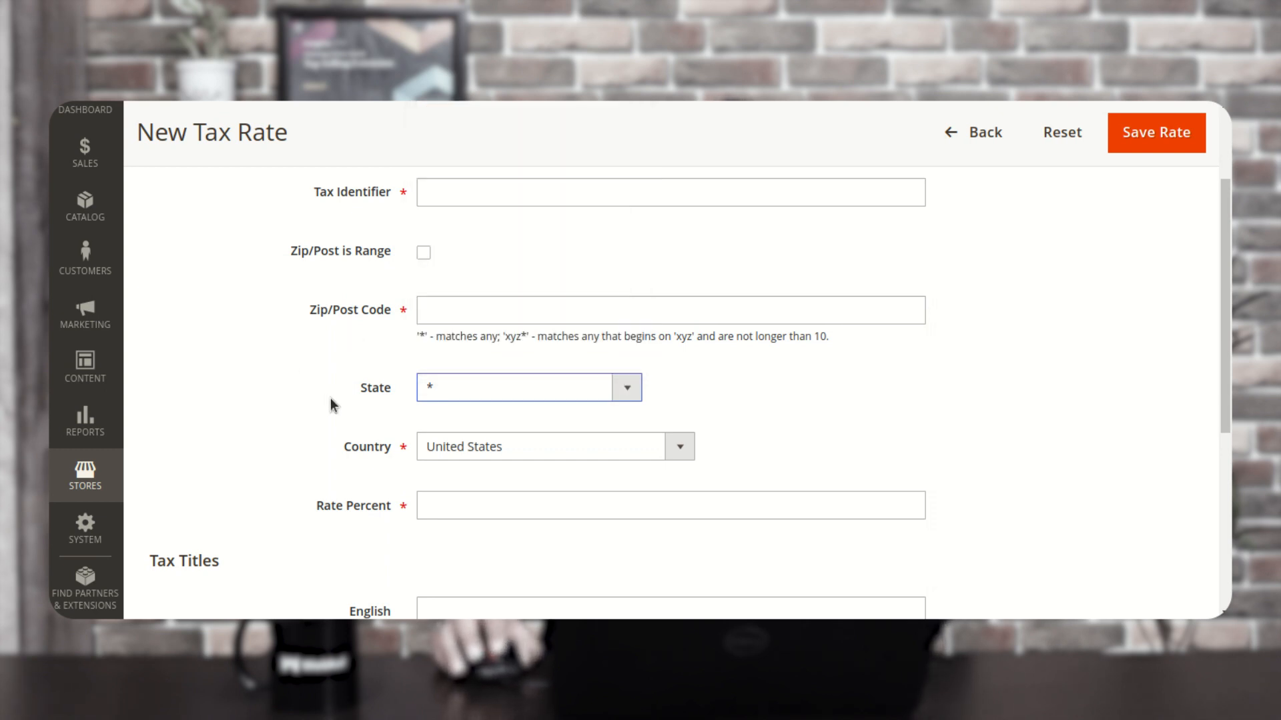
# - Examine the Rate Percent field and the Tax Titles for English, secondstore and store2
pyautogui.scroll(-3, 371, 407)
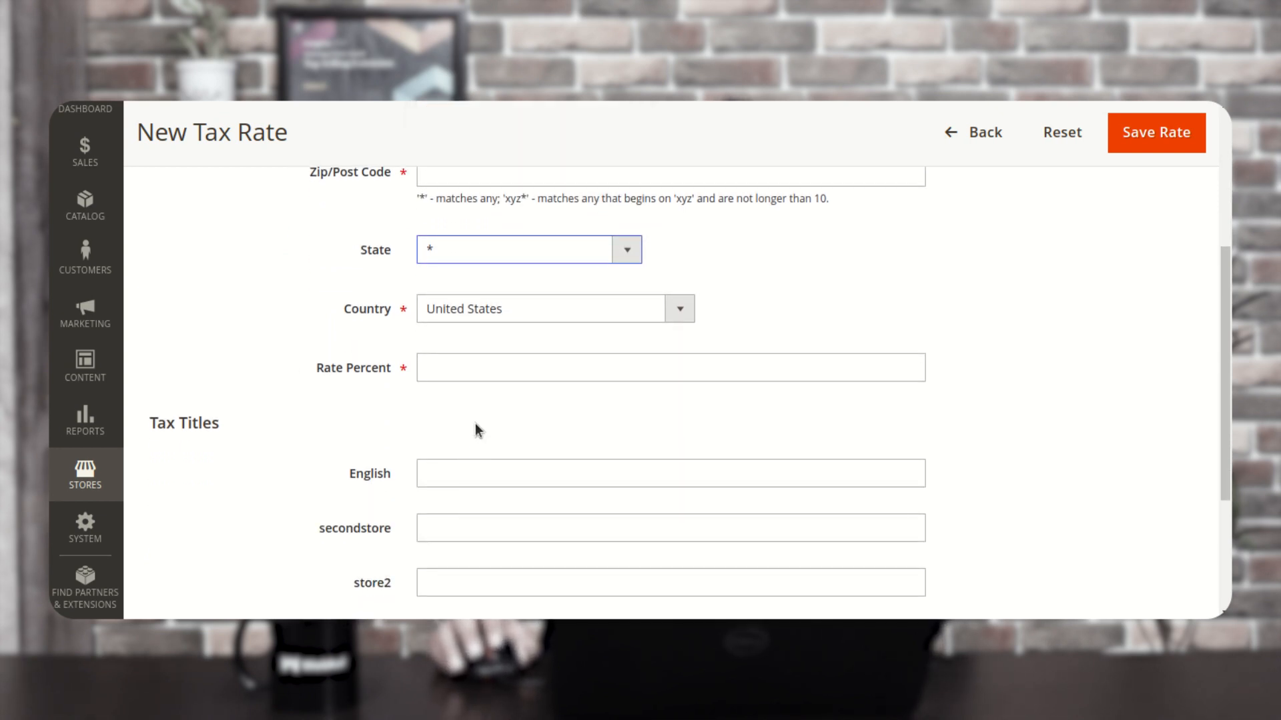
pyautogui.click(461, 378)
pyautogui.click(442, 399)
pyautogui.scroll(-3, 440, 398)
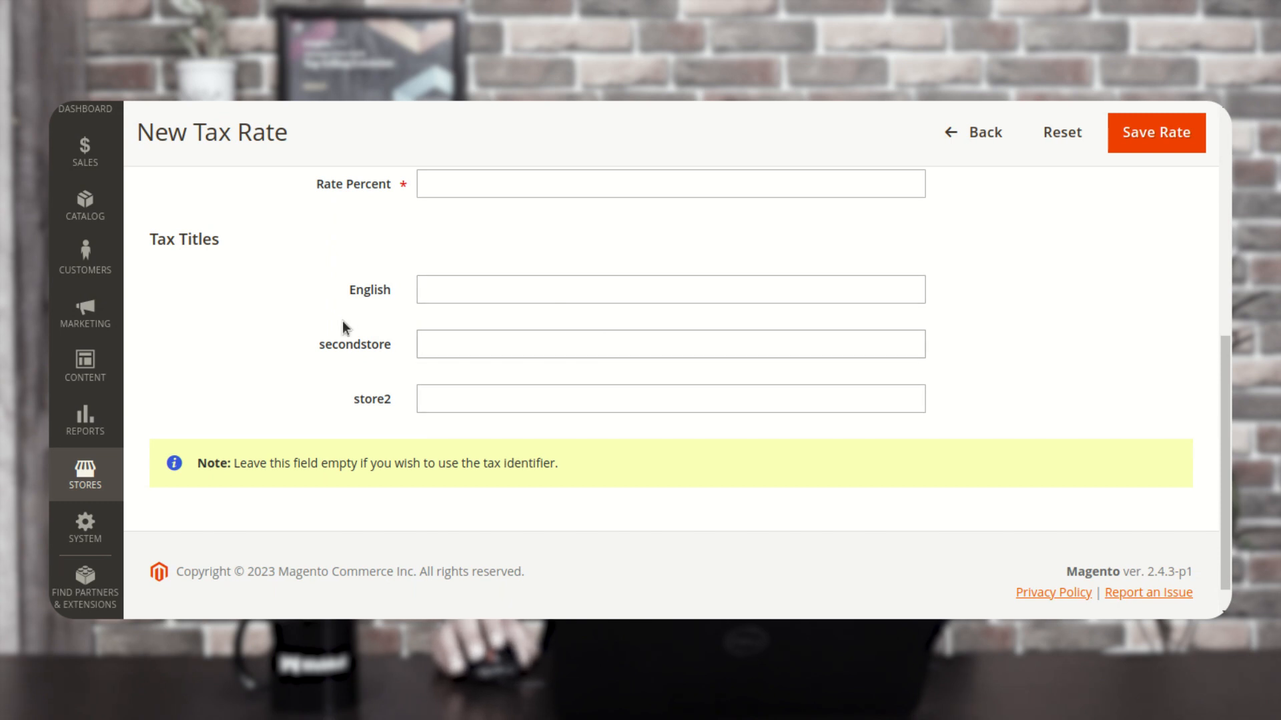
pyautogui.moveTo(351, 291); pyautogui.dragTo(385, 294)
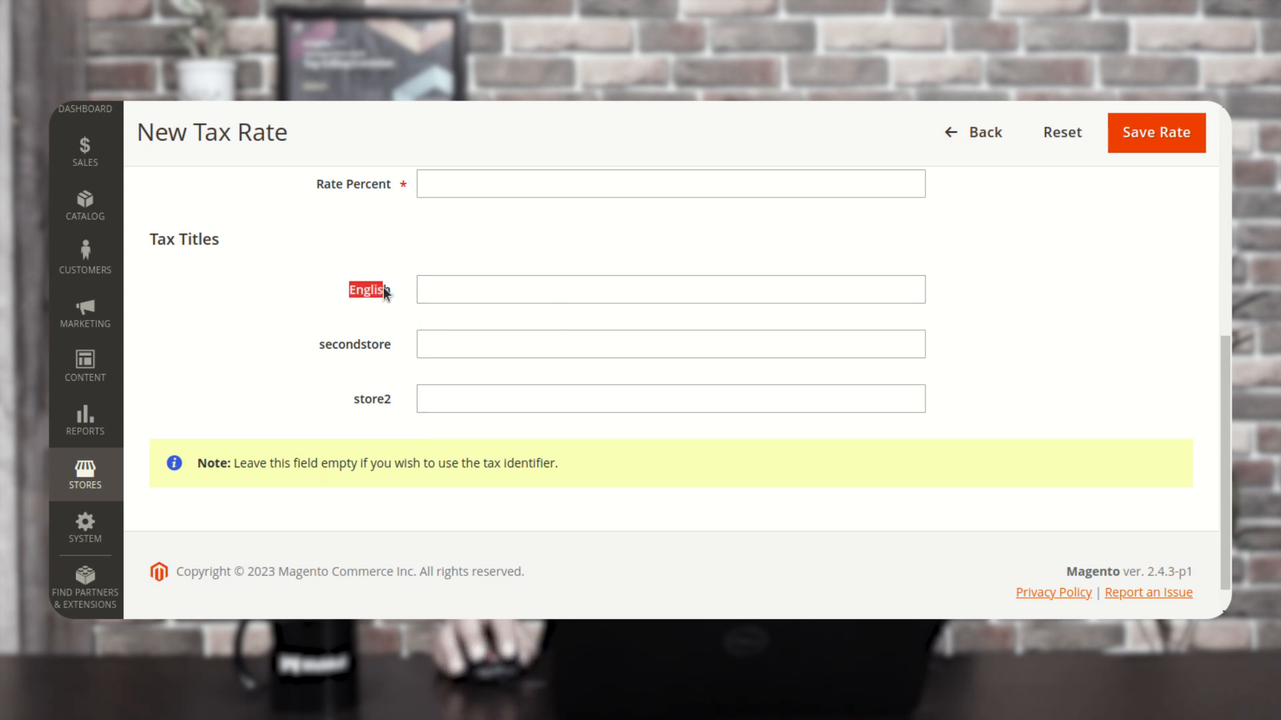
pyautogui.moveTo(323, 350); pyautogui.dragTo(363, 344)
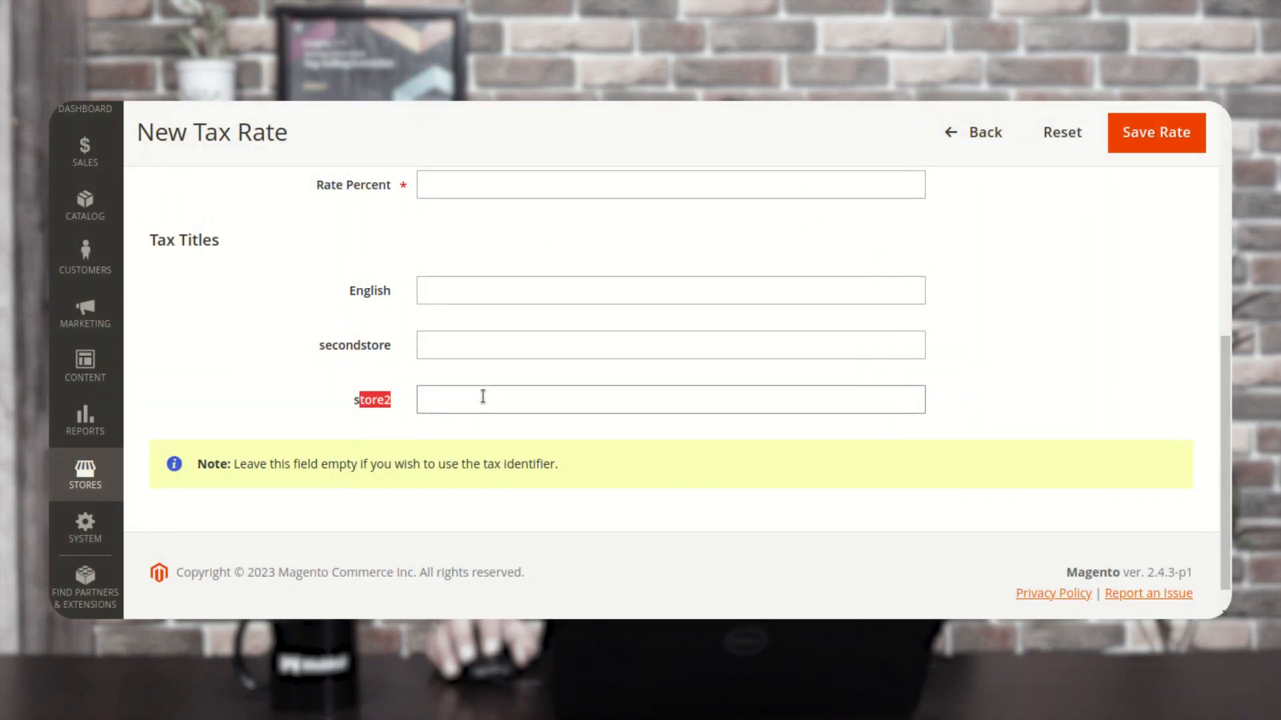
# - Return to the Tax Zones and Rates list without saving a rate and review the existing rates
pyautogui.scroll(5, 483, 397)
pyautogui.click(927, 258)
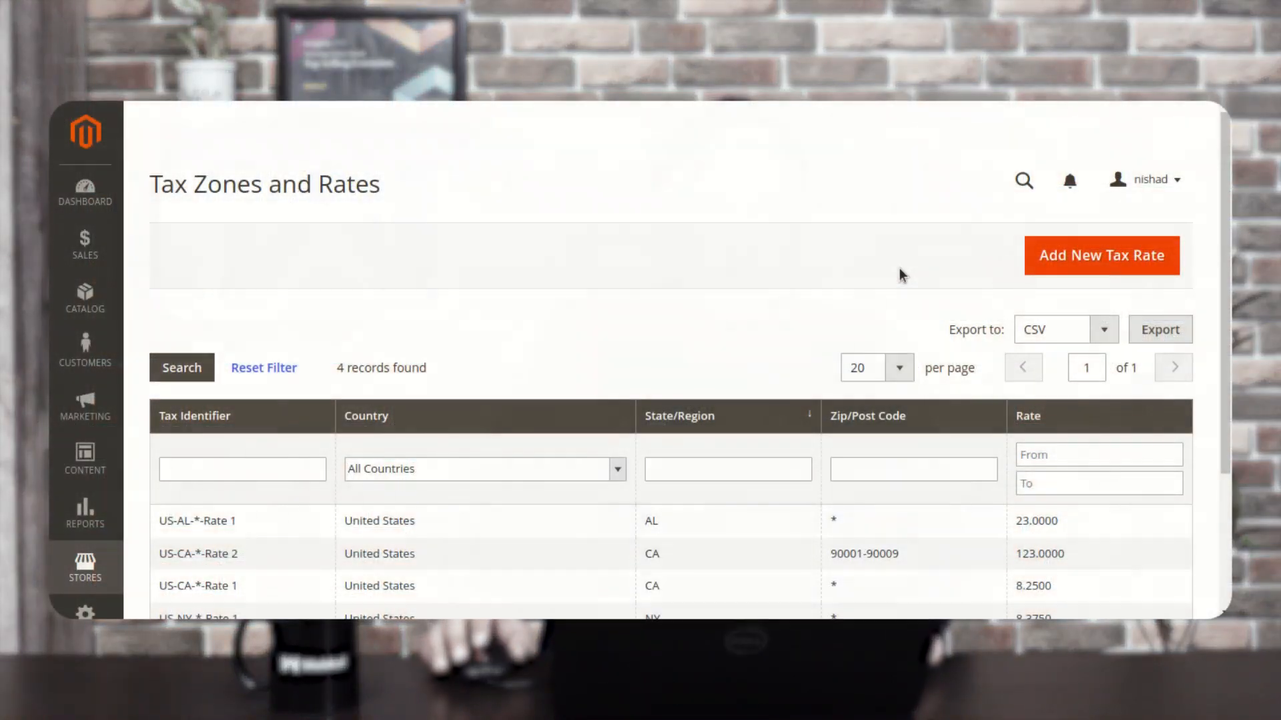
pyautogui.scroll(-3, 898, 267)
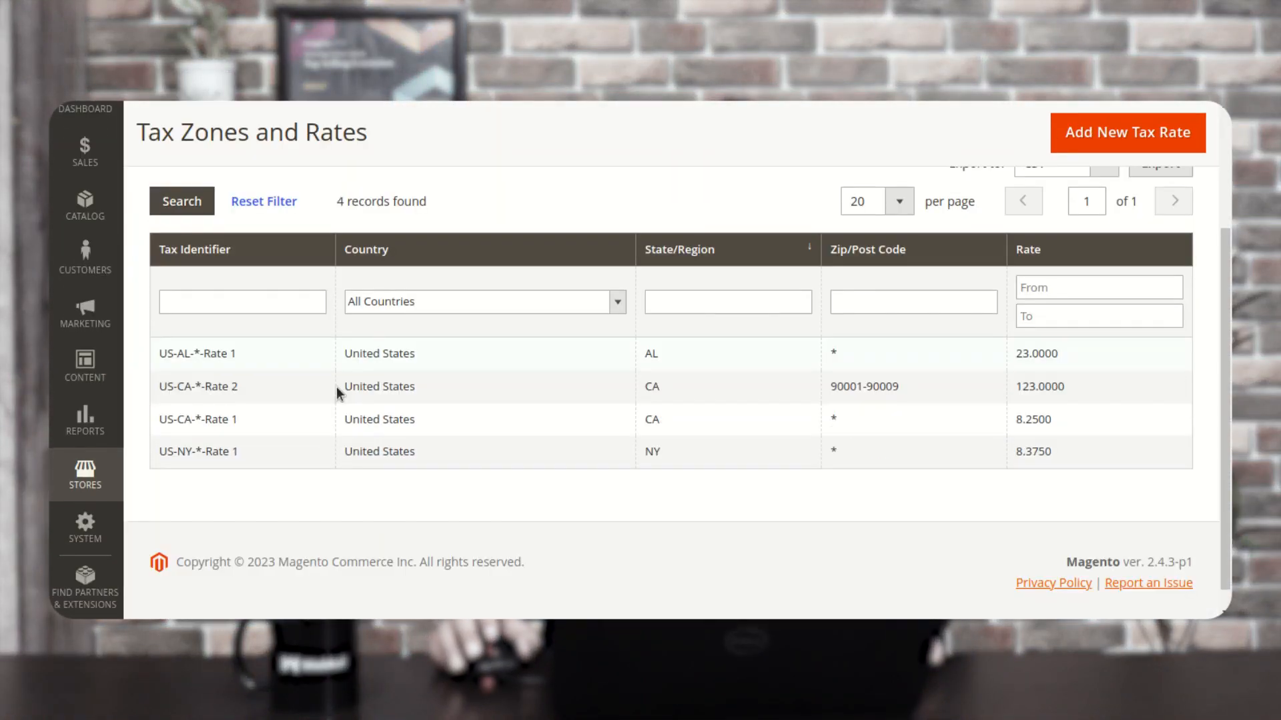
# - Open the Import and Export Tax Rates page from the system's data transfer options
pyautogui.click(100, 542)
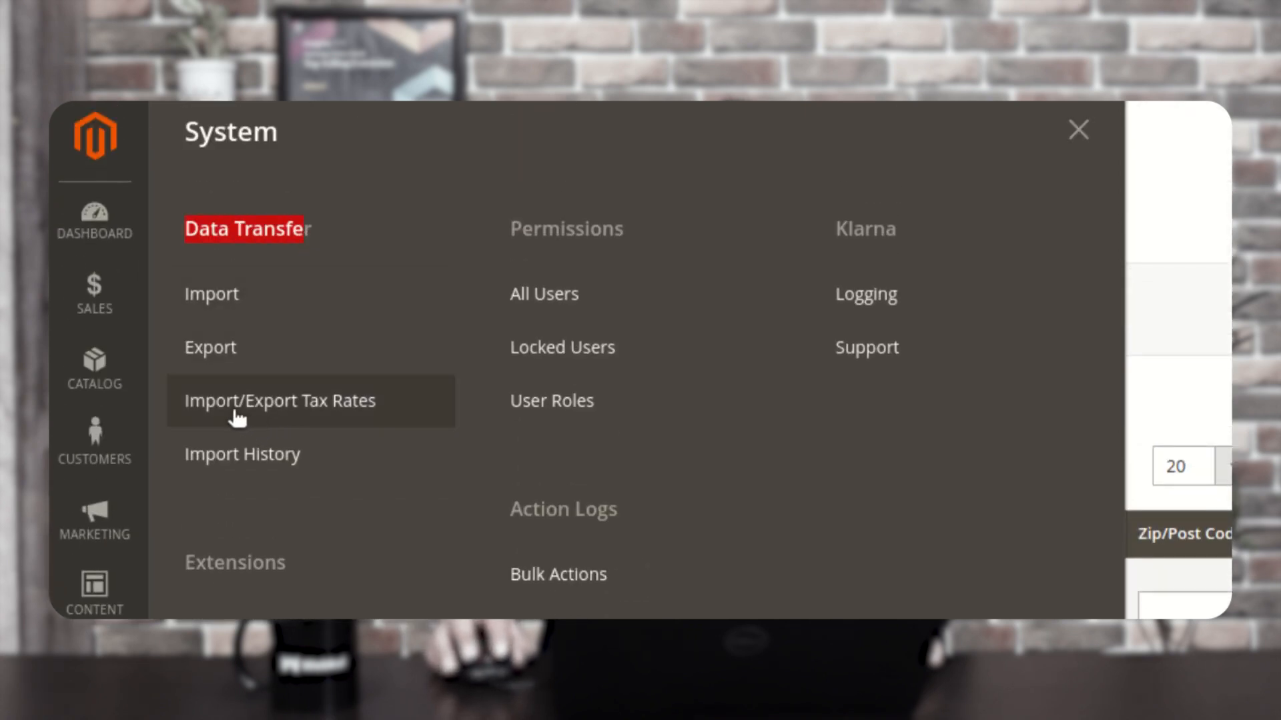
pyautogui.click(357, 408)
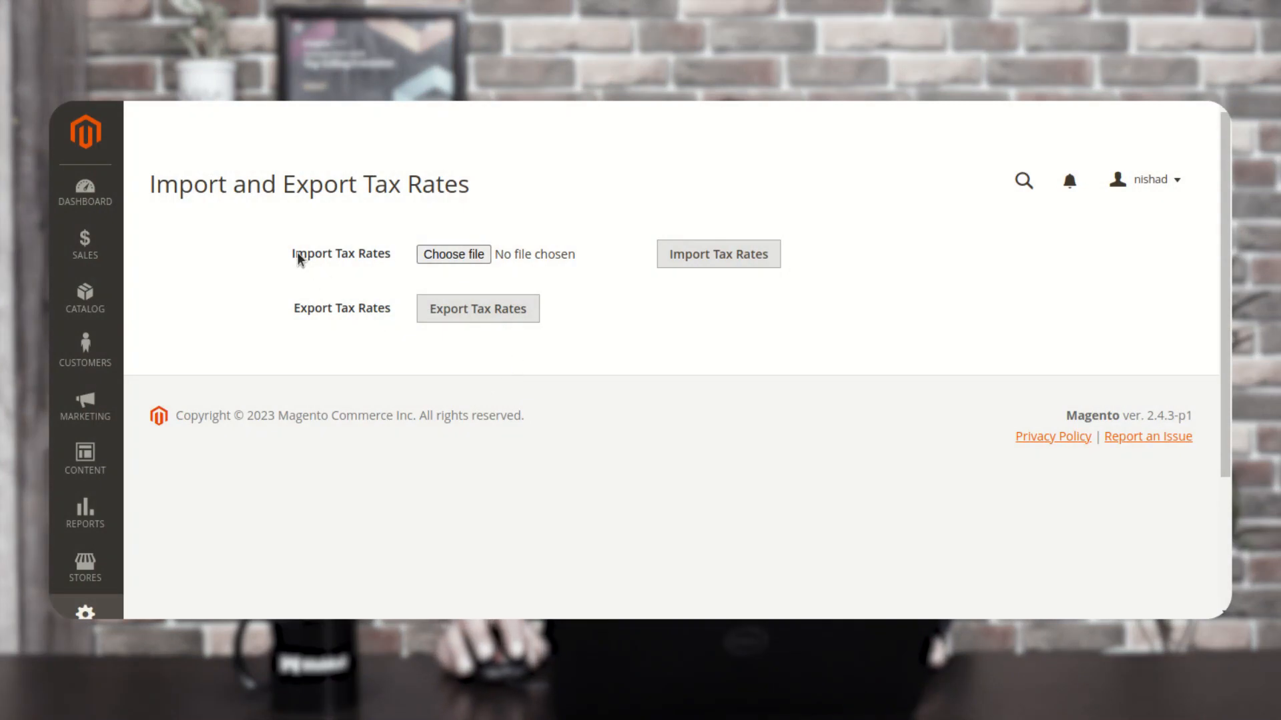
pyautogui.moveTo(297, 256); pyautogui.dragTo(395, 258)
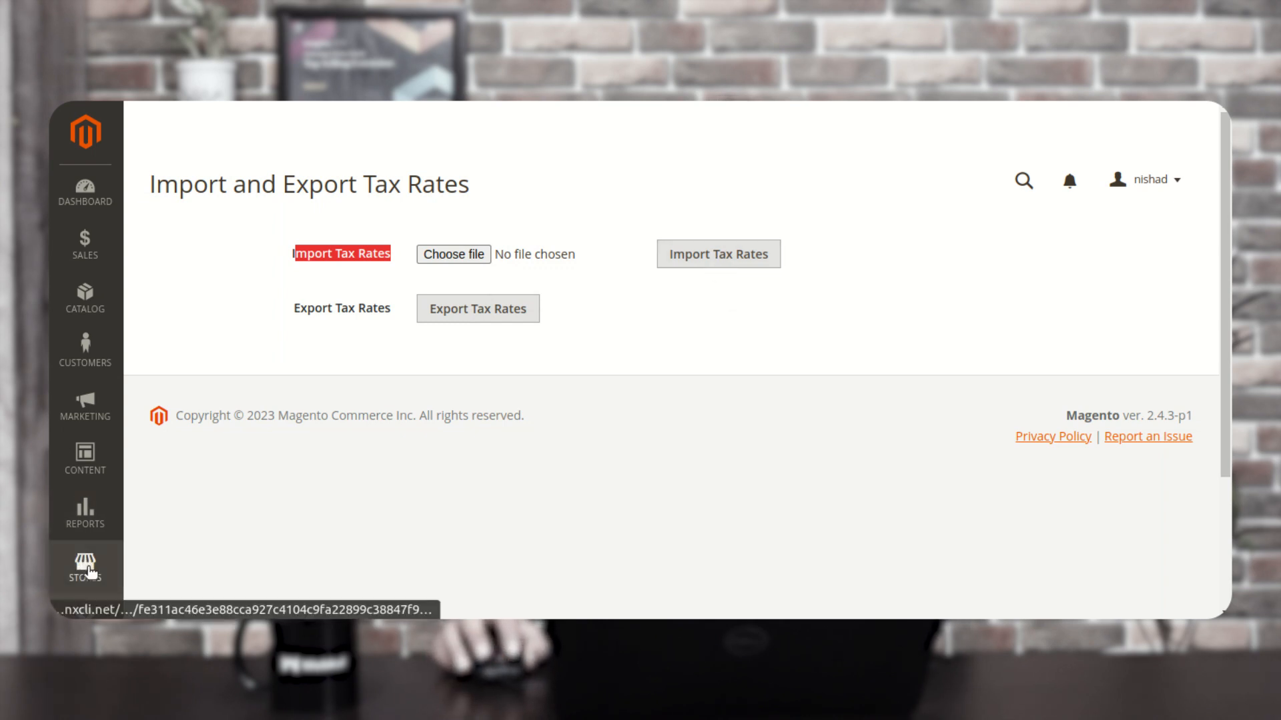
pyautogui.click(92, 572)
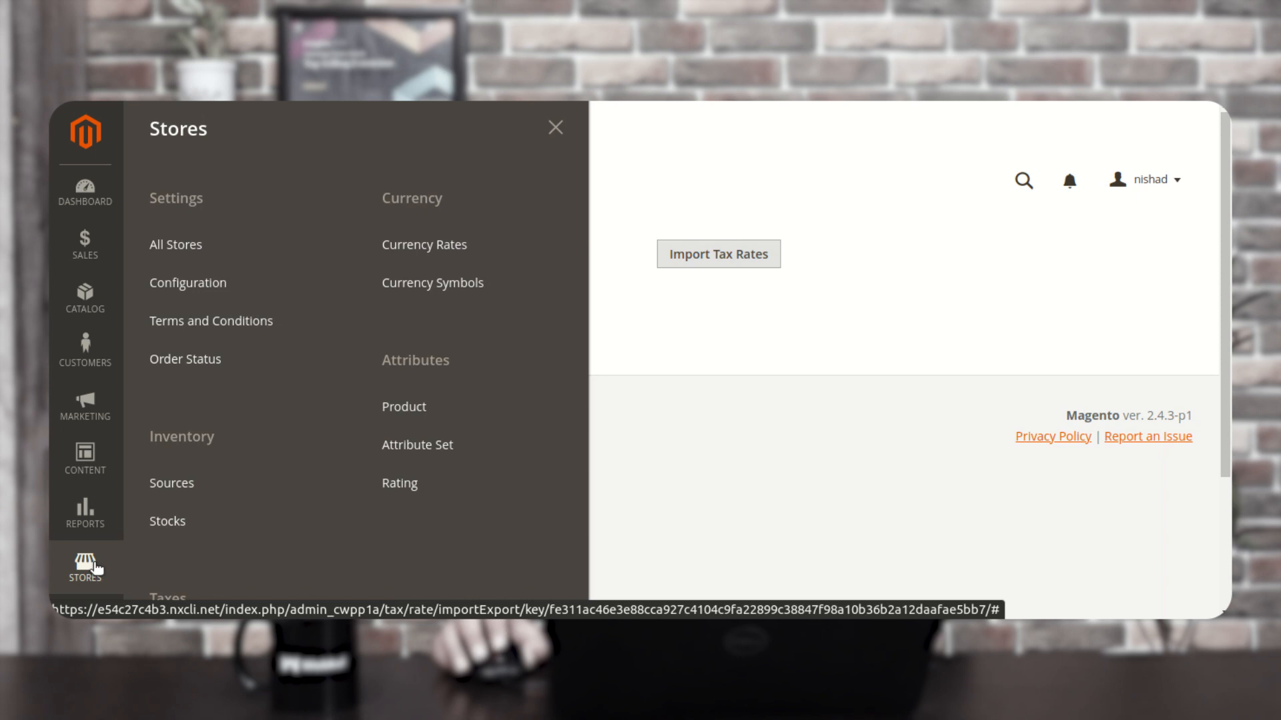
pyautogui.scroll(-3, 179, 514)
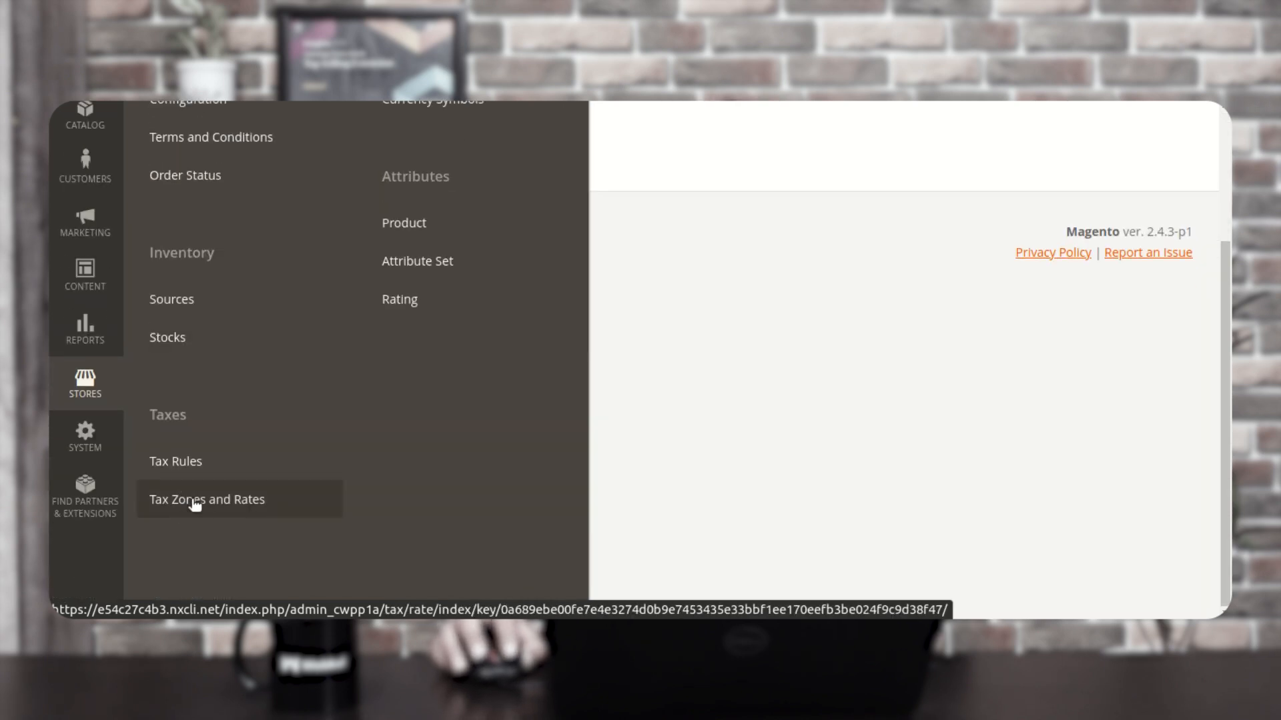
pyautogui.click(674, 358)
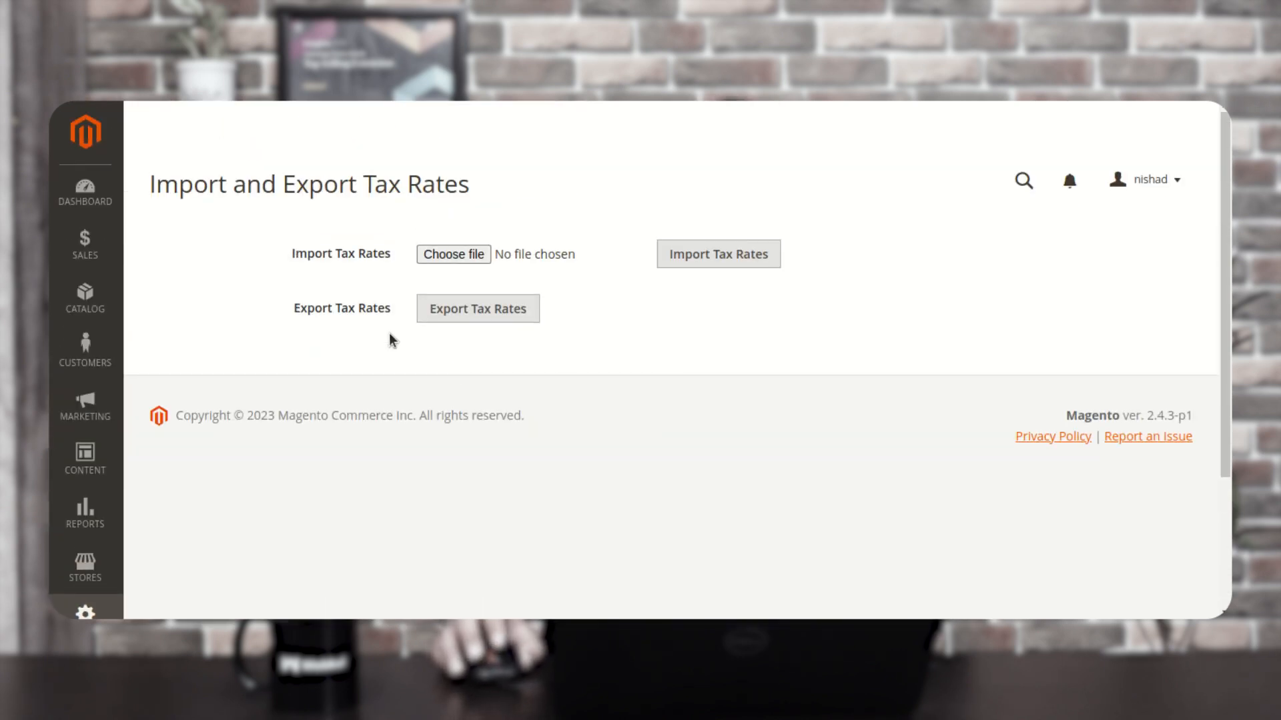
# - Export the tax rates and open the downloaded tax_rates.csv as a spreadsheet with the suggested text import settings
pyautogui.click(477, 311)
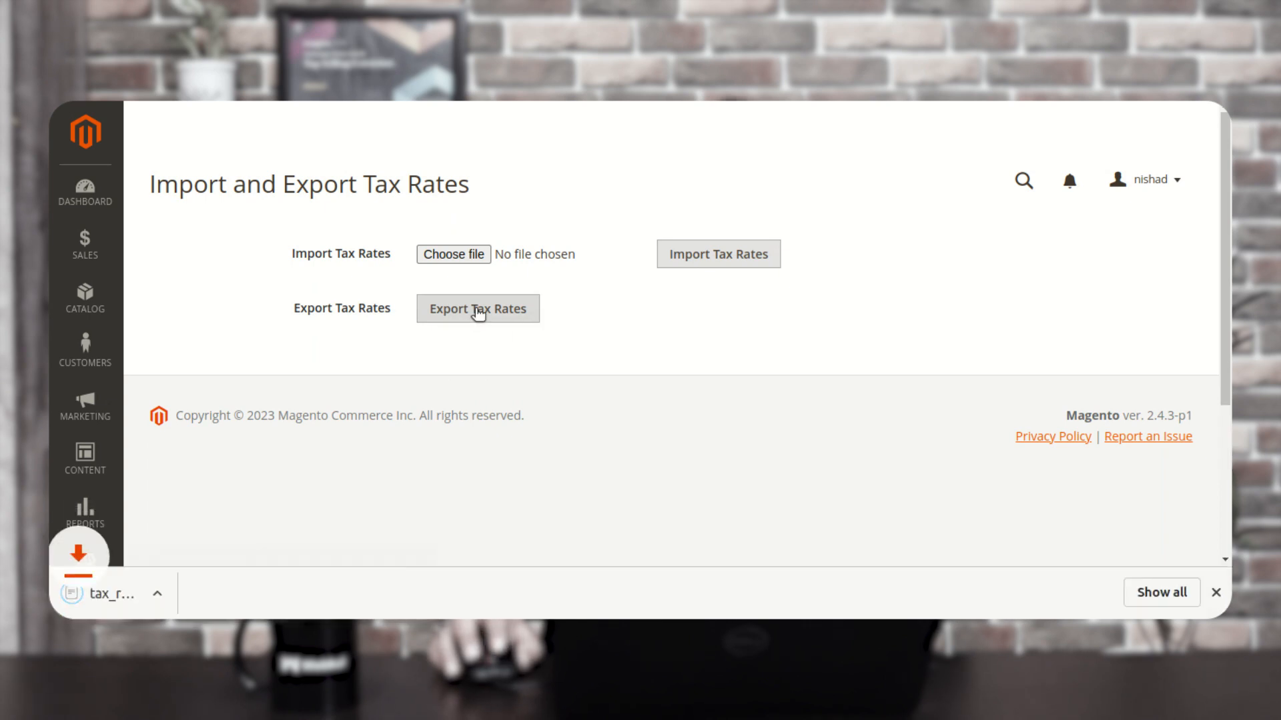
pyautogui.scroll(-5, 187, 550)
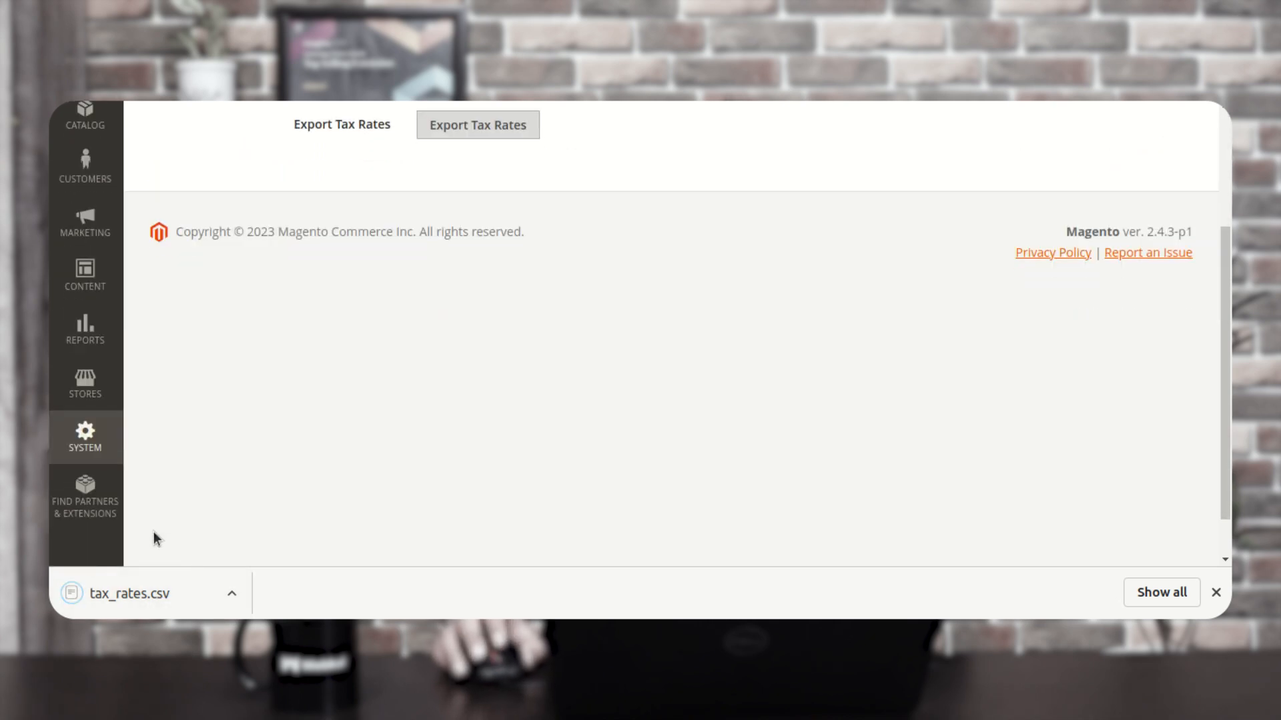
pyautogui.click(100, 391)
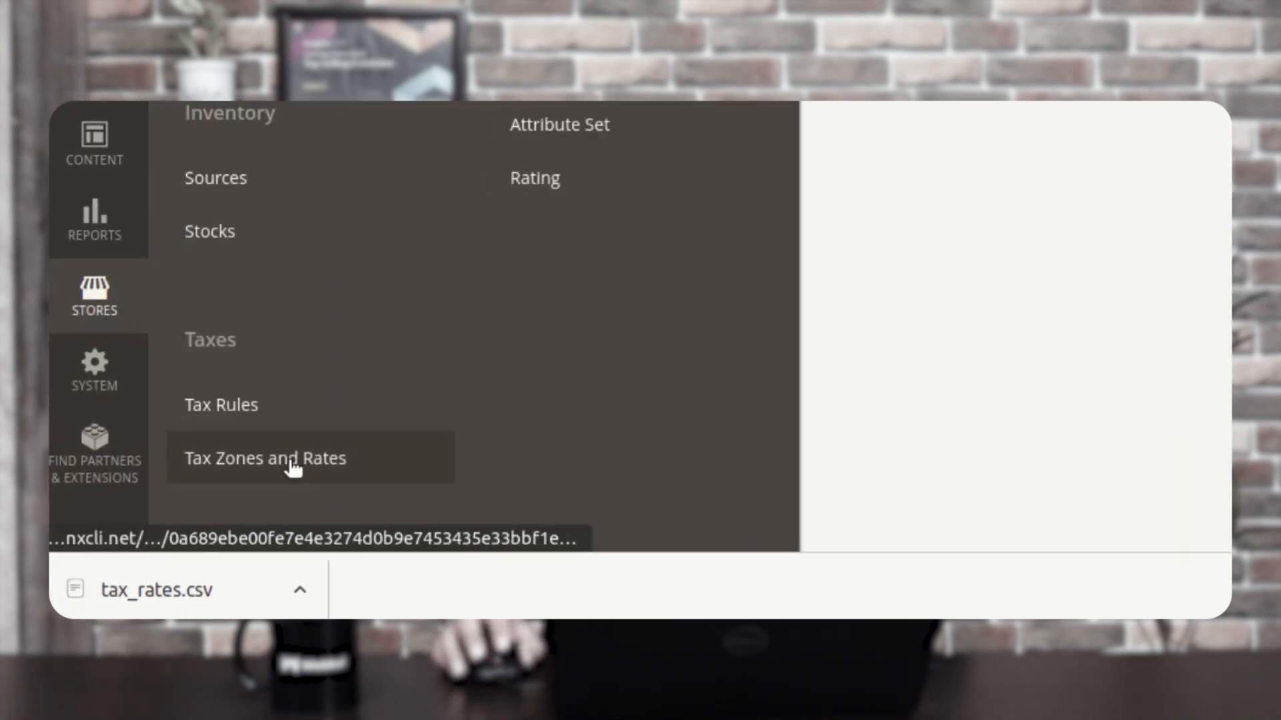
pyautogui.click(820, 322)
pyautogui.click(190, 594)
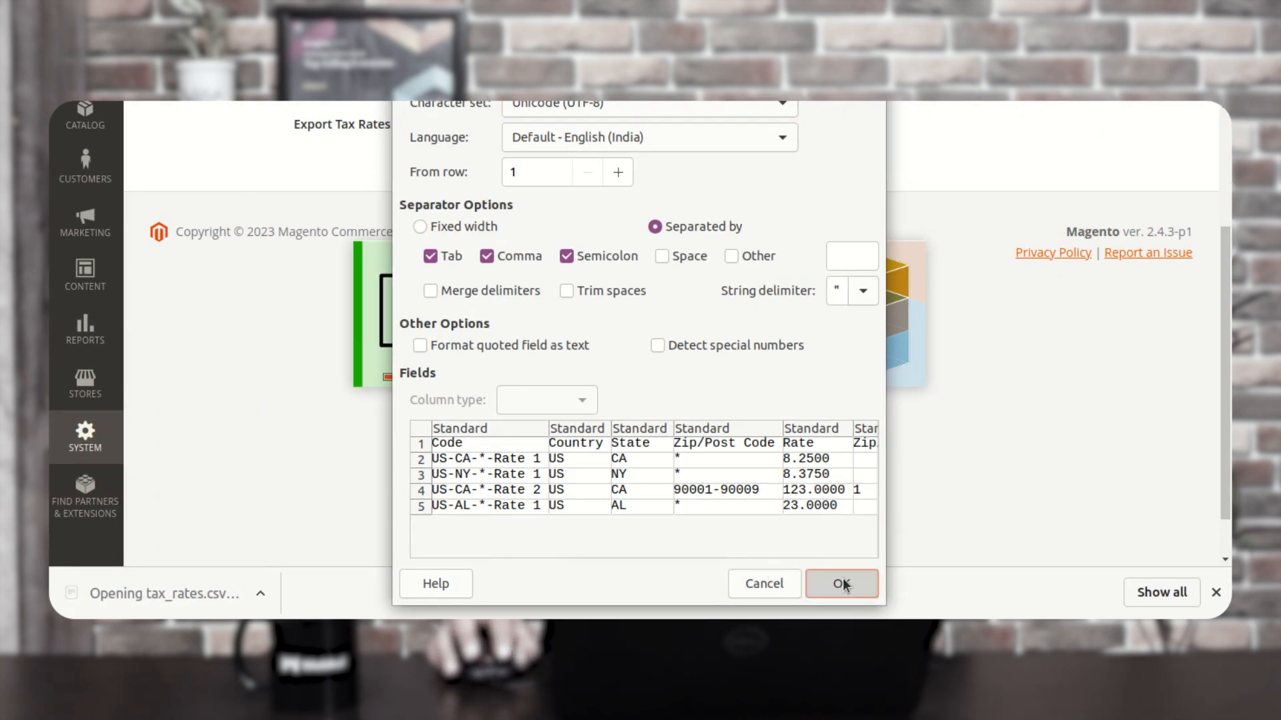
pyautogui.click(841, 583)
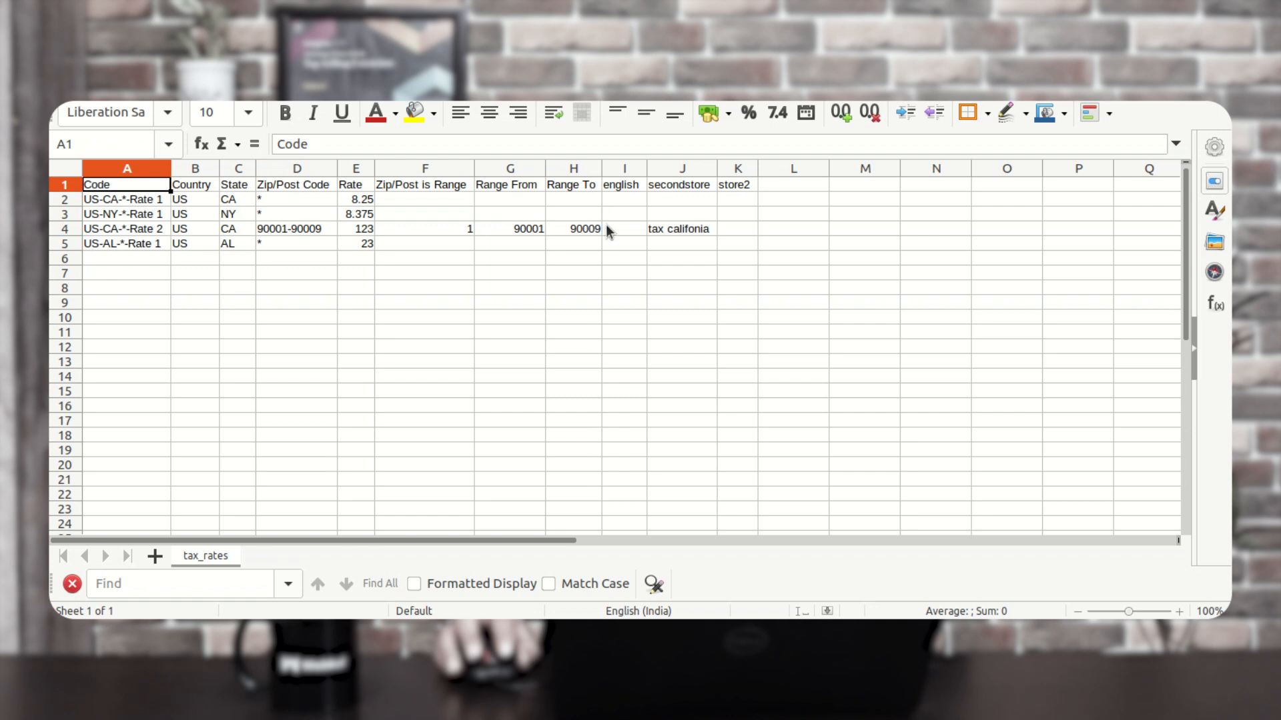
# - Examine the english, secondstore and store2 columns, the first rate's entries, and the Range From and Range To values of US-CA-*-Rate 2
pyautogui.click(629, 189)
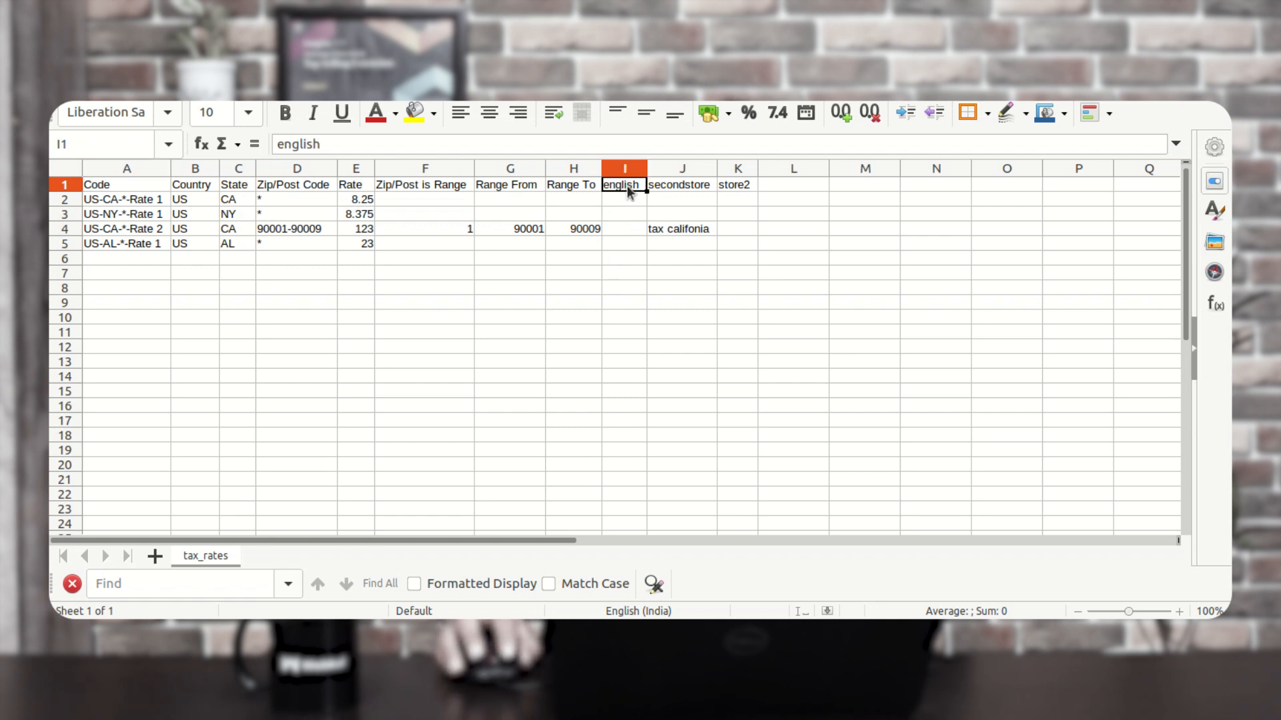
pyautogui.click(672, 191)
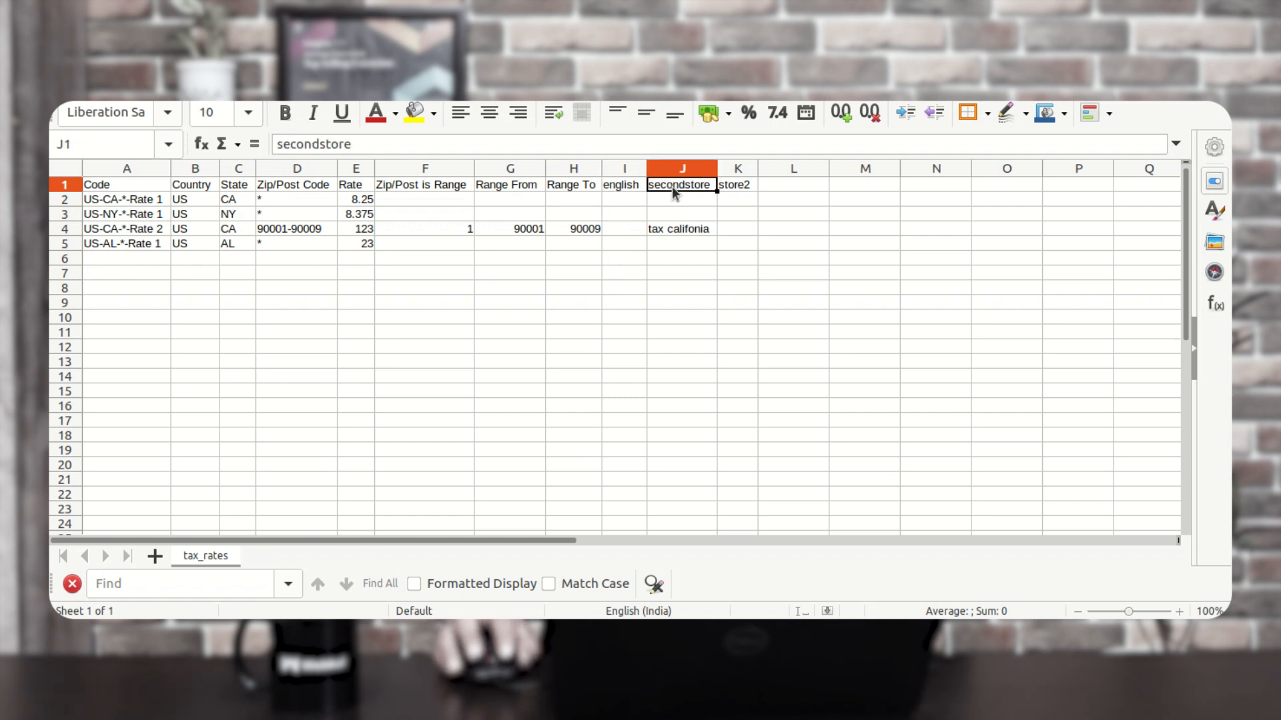
pyautogui.click(741, 193)
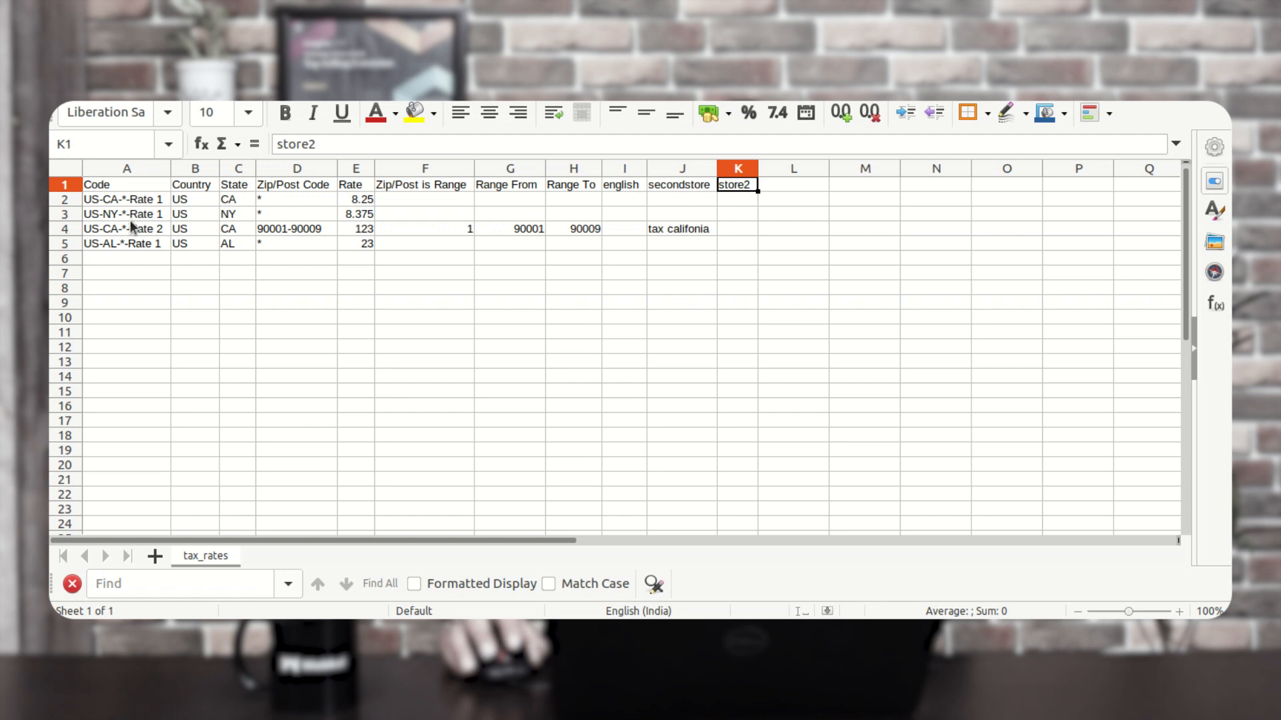
pyautogui.click(123, 201)
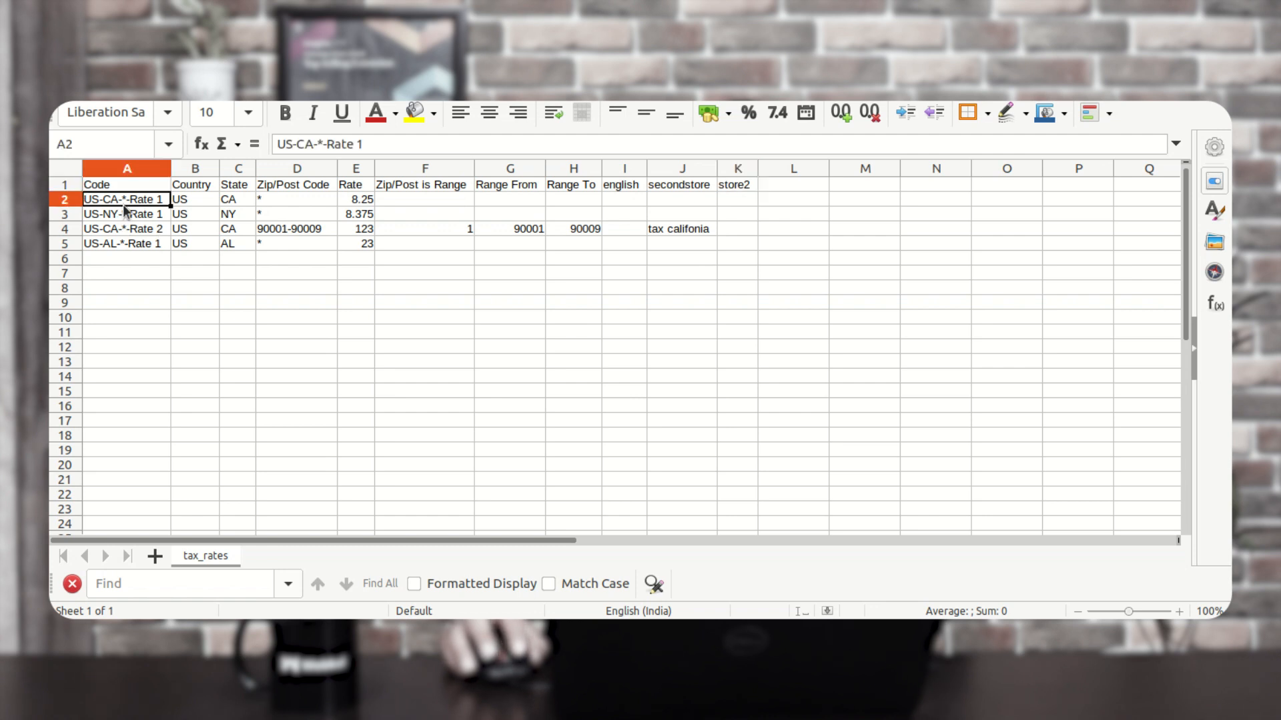
pyautogui.click(197, 202)
pyautogui.click(250, 202)
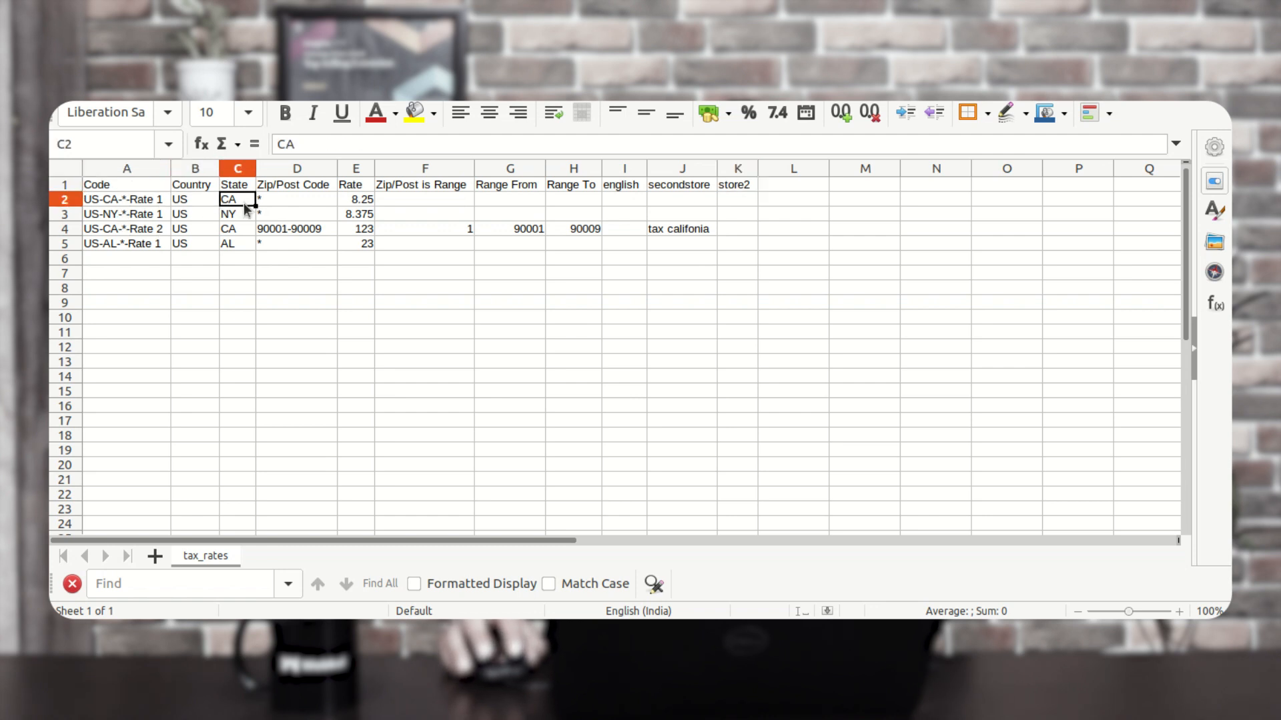
pyautogui.click(364, 202)
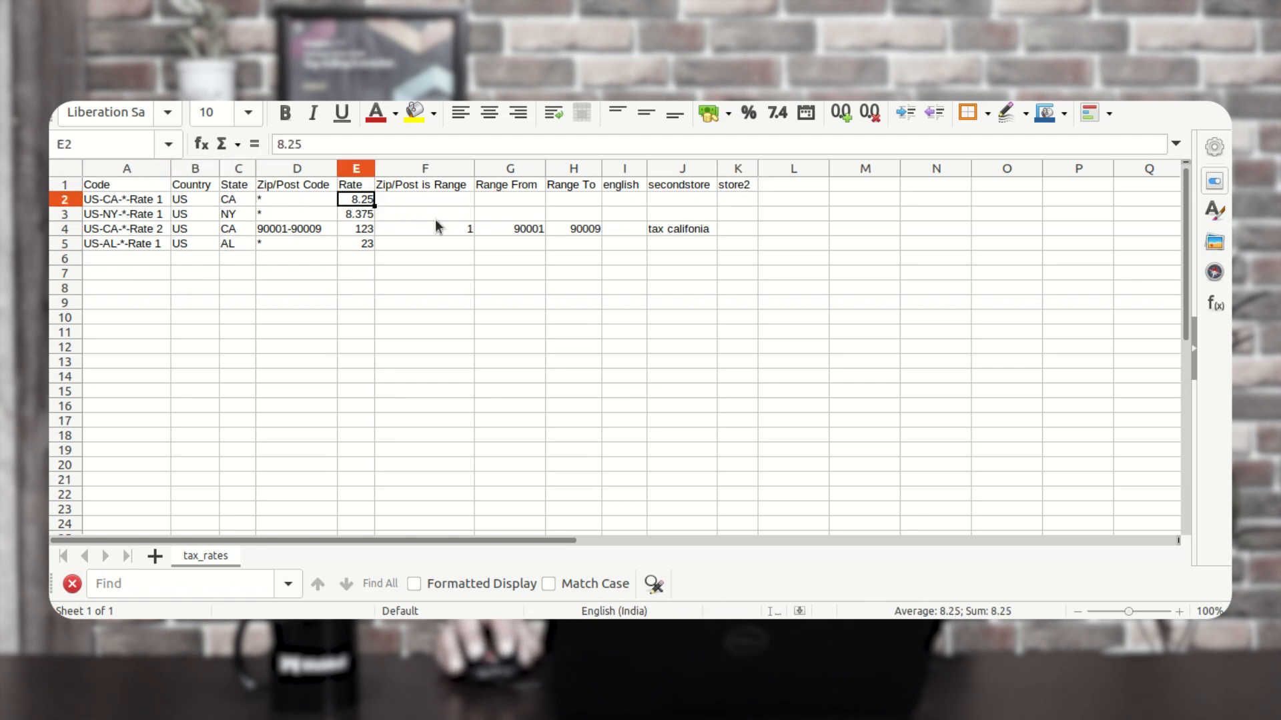
pyautogui.click(515, 231)
pyautogui.click(586, 230)
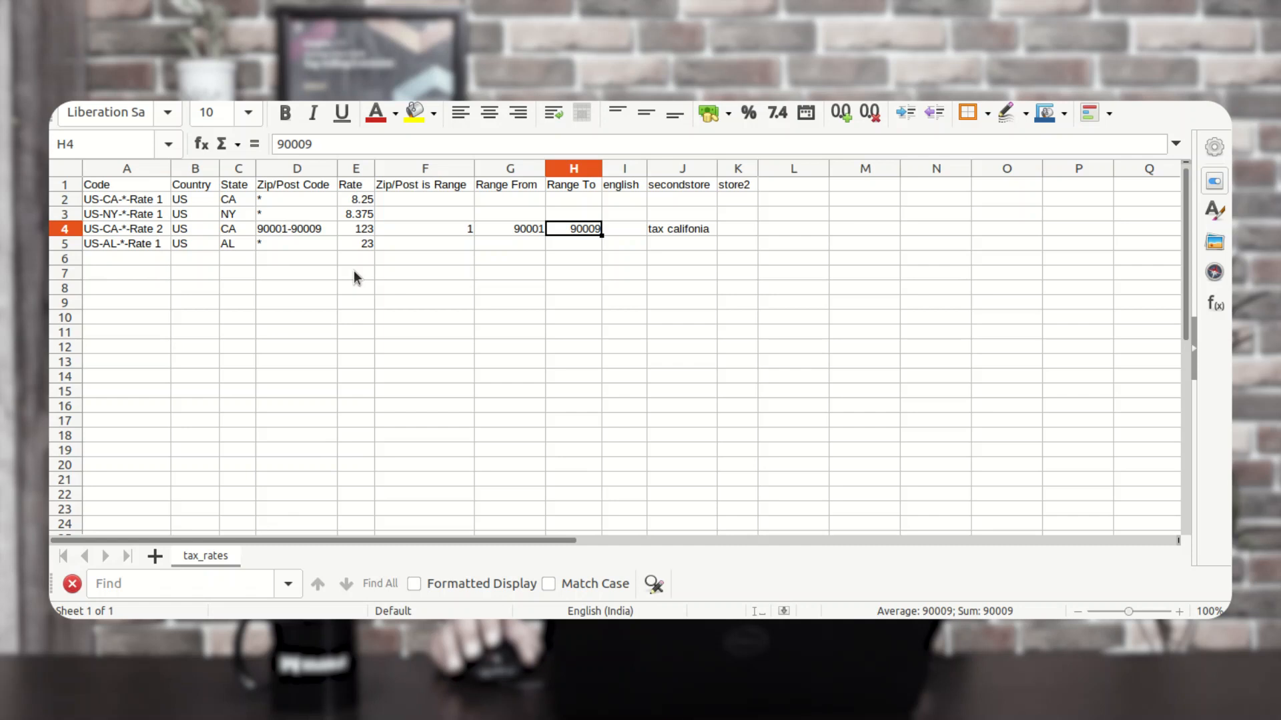
# - Start a new tax rate in row 6 with the code Tax Rate US, country US and state AZ
pyautogui.click(146, 258)
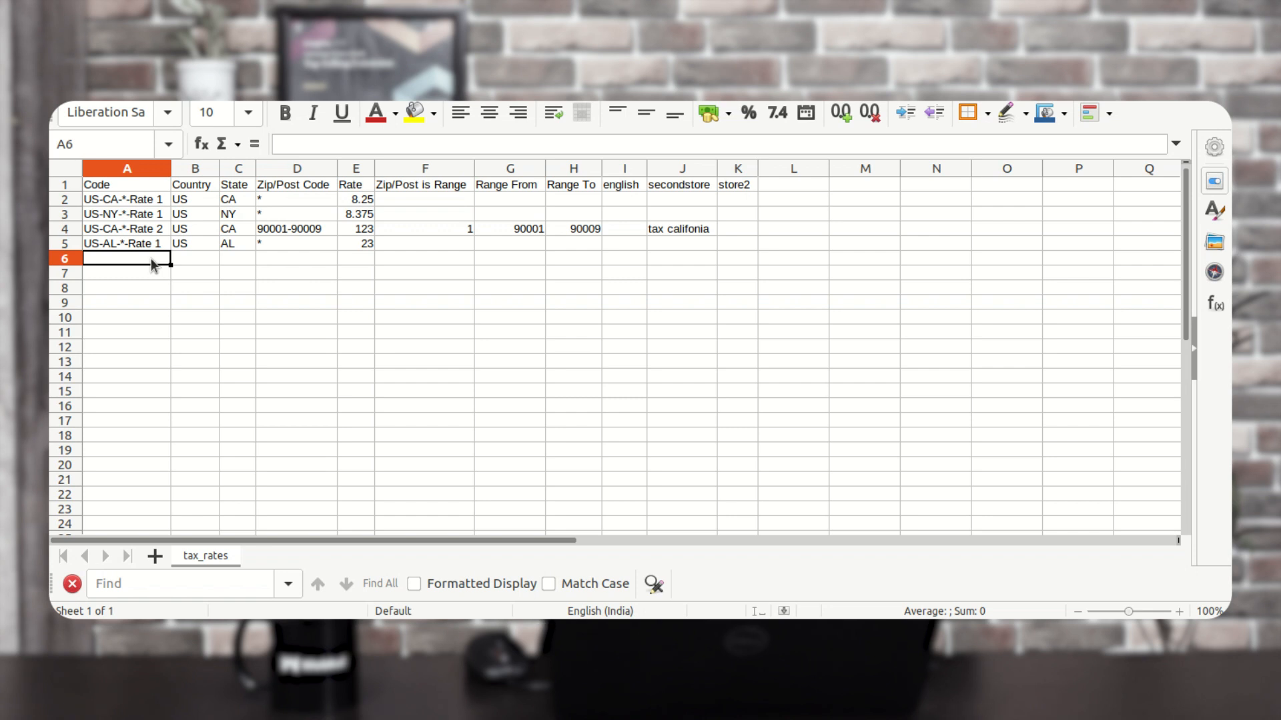
pyautogui.write('Txar')
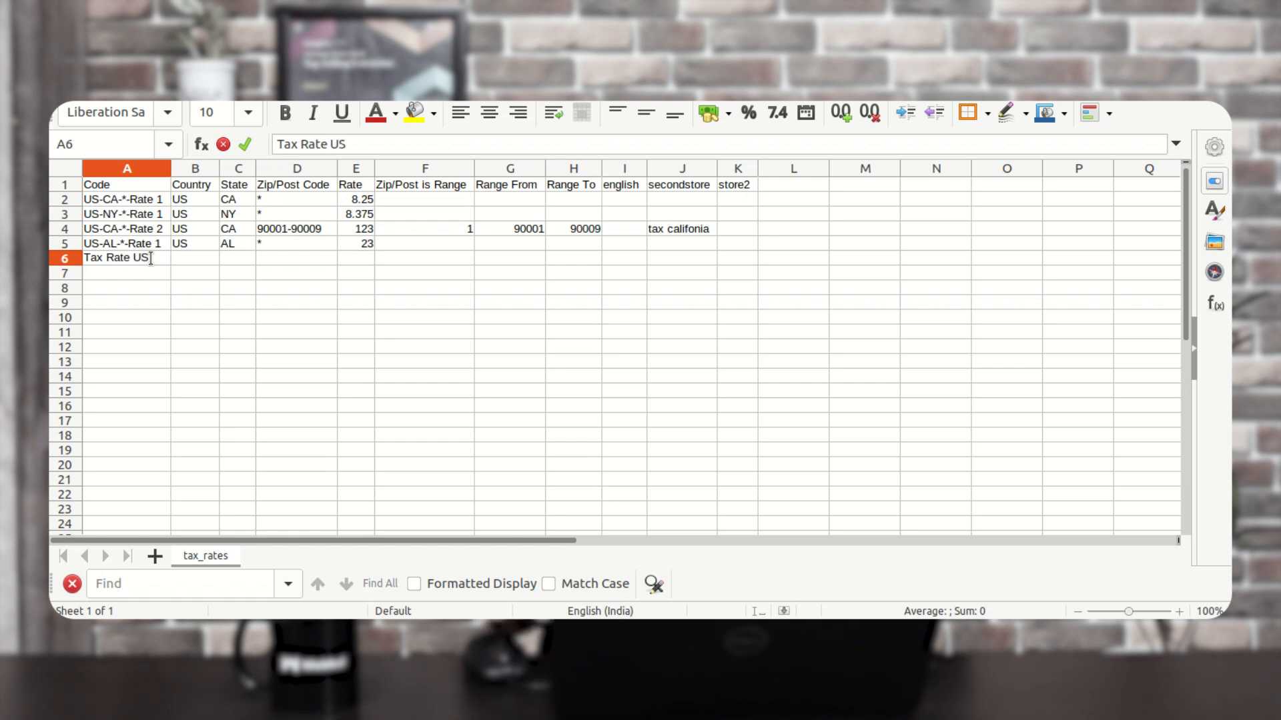
pyautogui.click(212, 266)
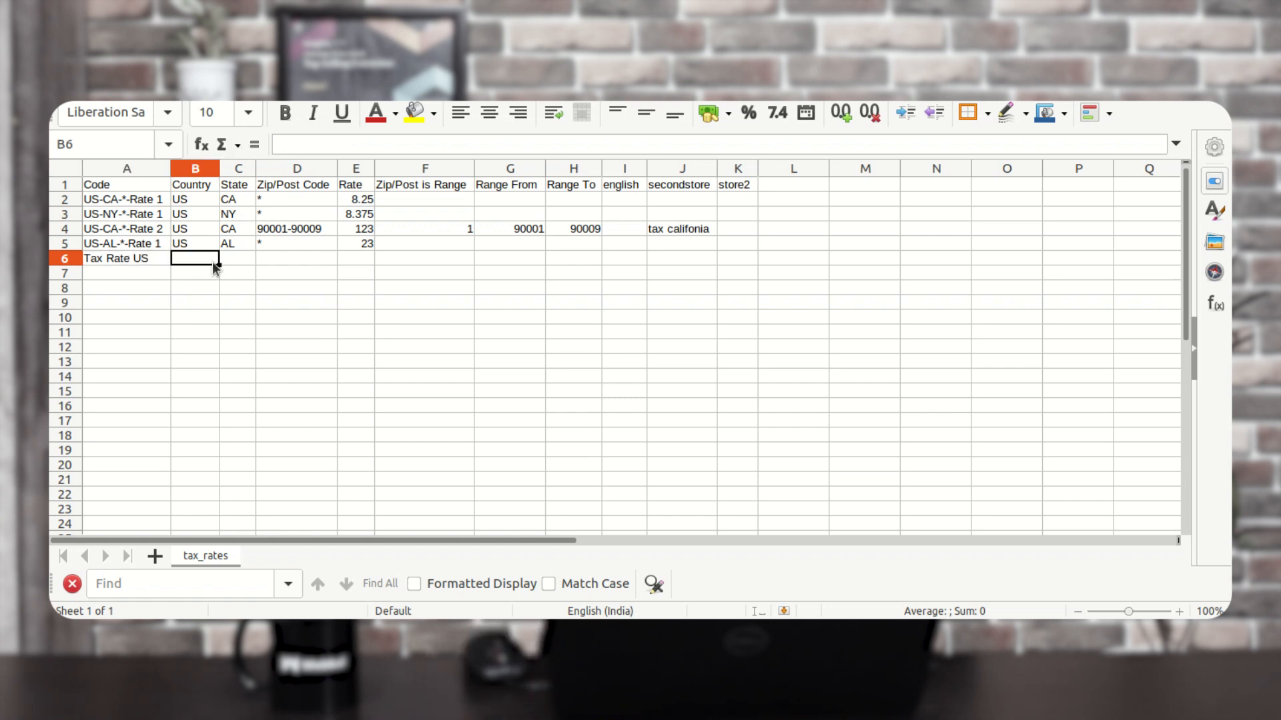
pyautogui.click(248, 260)
pyautogui.write('AZ')
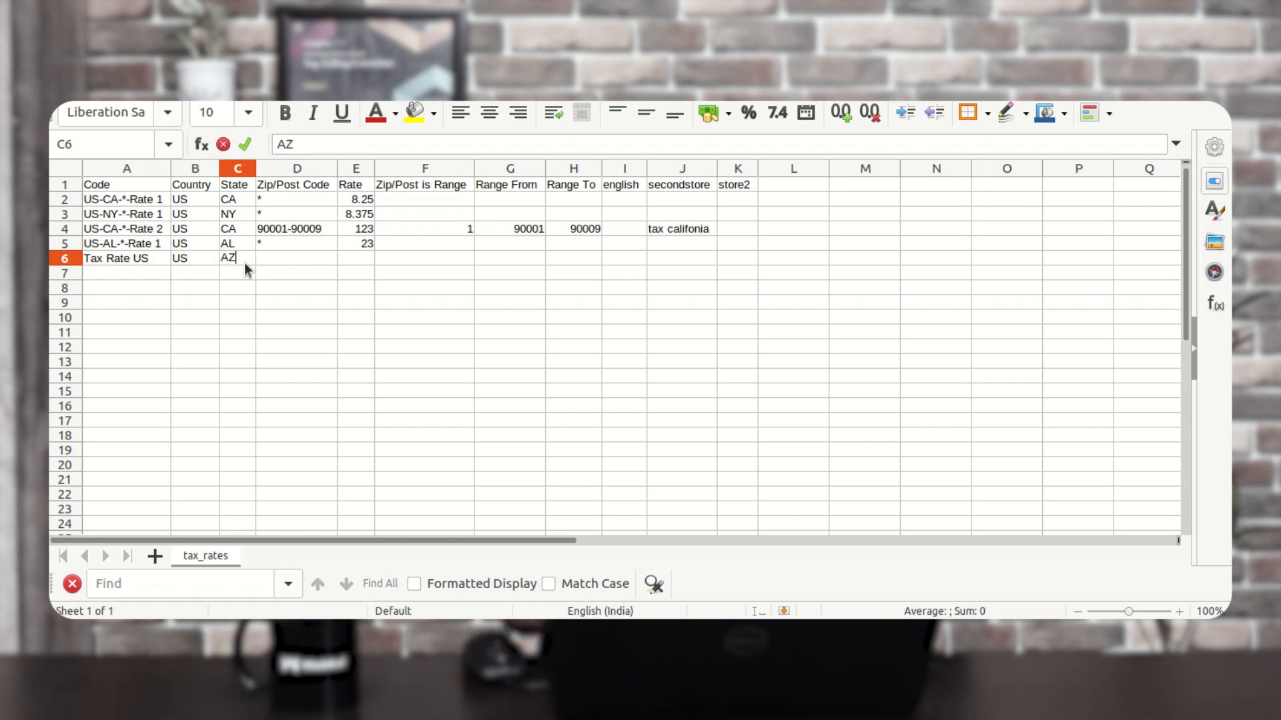
# - Set the new rate's Zip/Post Code to 900* and its Rate to 9.5
pyautogui.click(281, 269)
pyautogui.write('99')
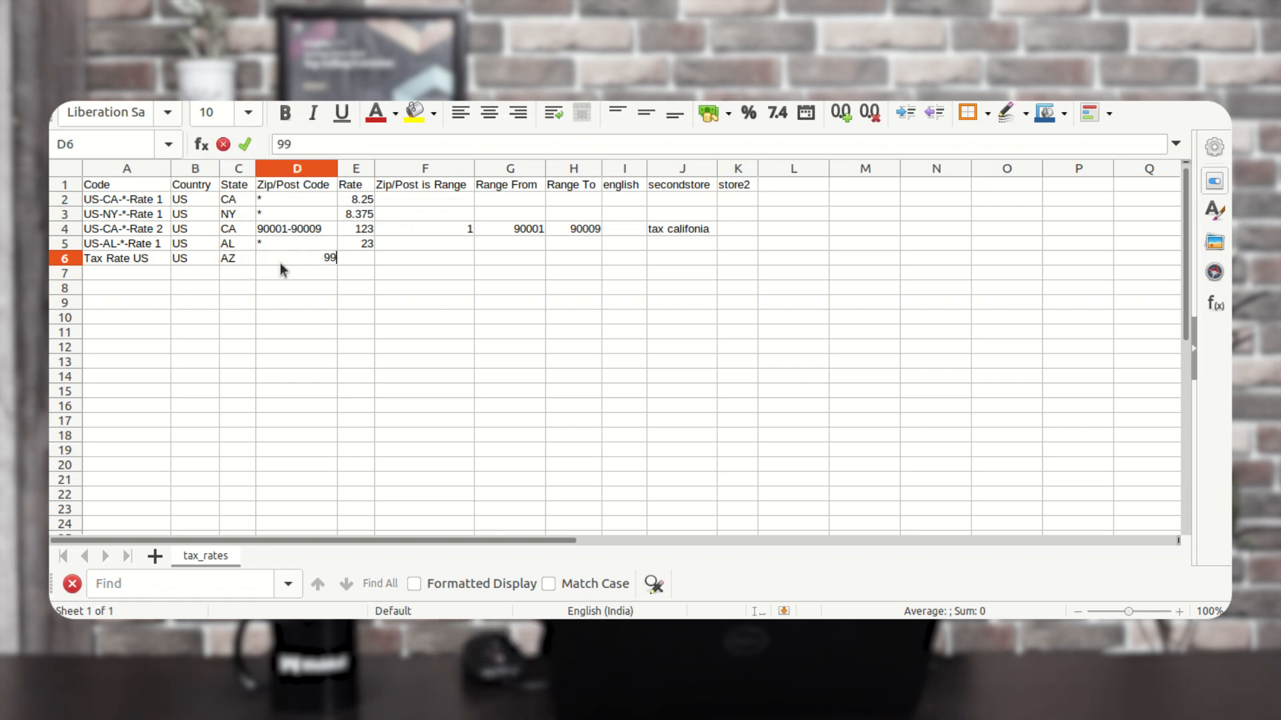
pyautogui.press('BackSpace')
pyautogui.write('0')
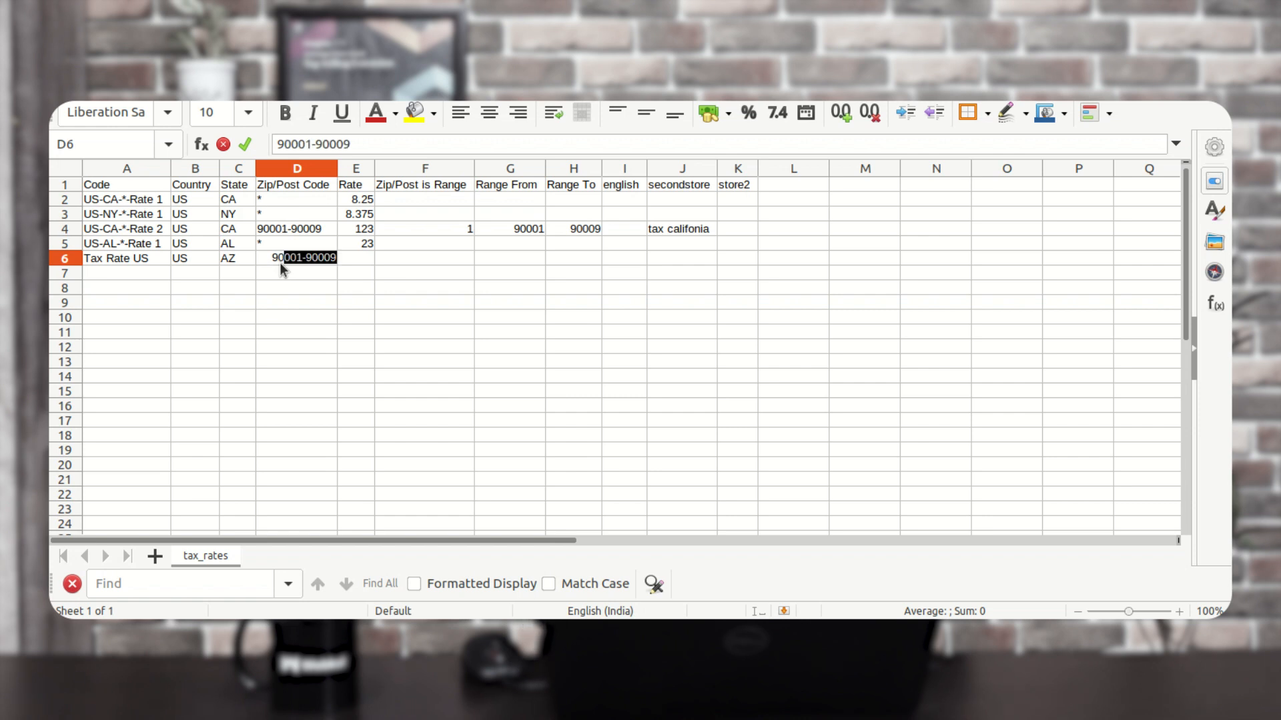
pyautogui.write('0*')
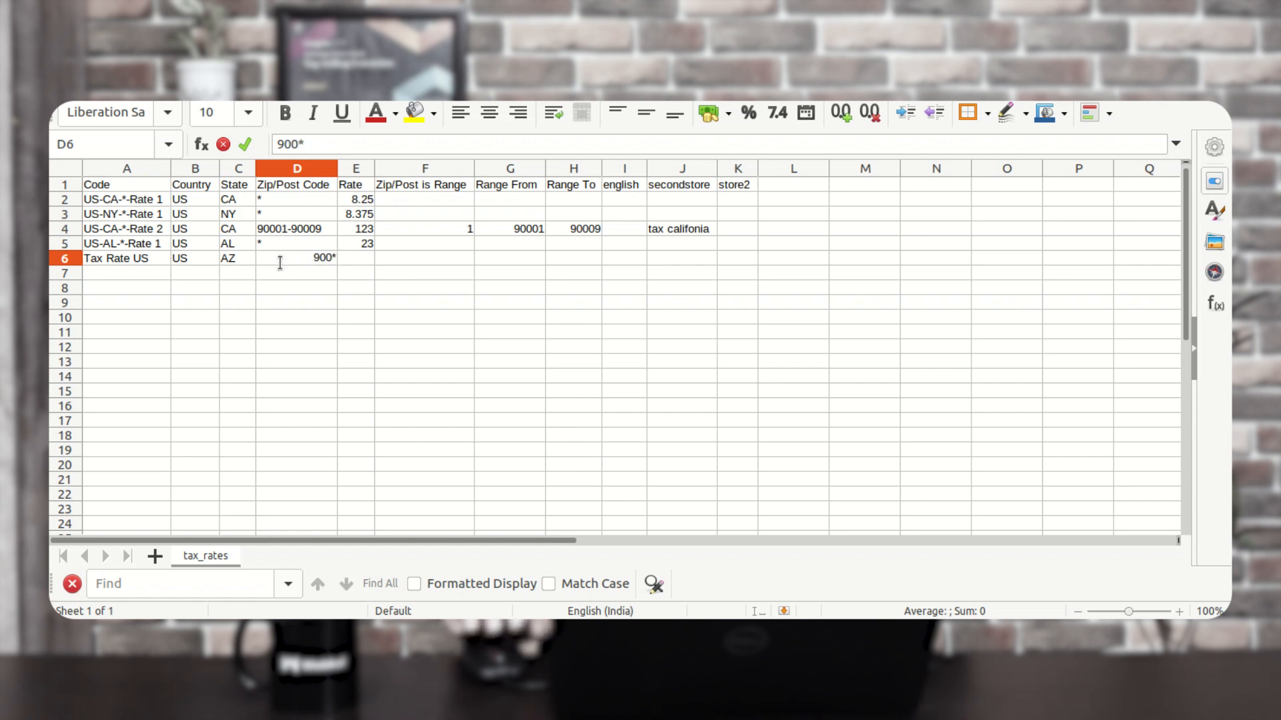
pyautogui.click(360, 267)
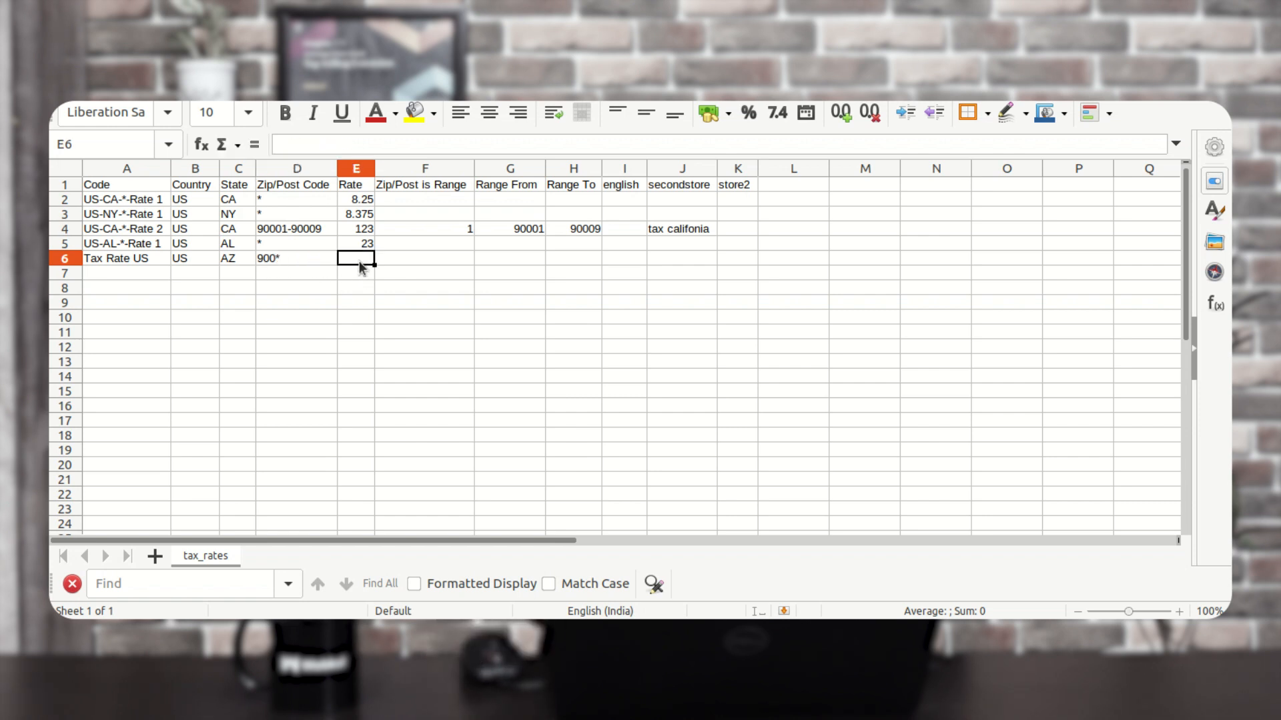
pyautogui.write('9.5')
# - Leave the new rate's zip range fields empty and enter Tax Rate US as its english store title
pyautogui.click(454, 259)
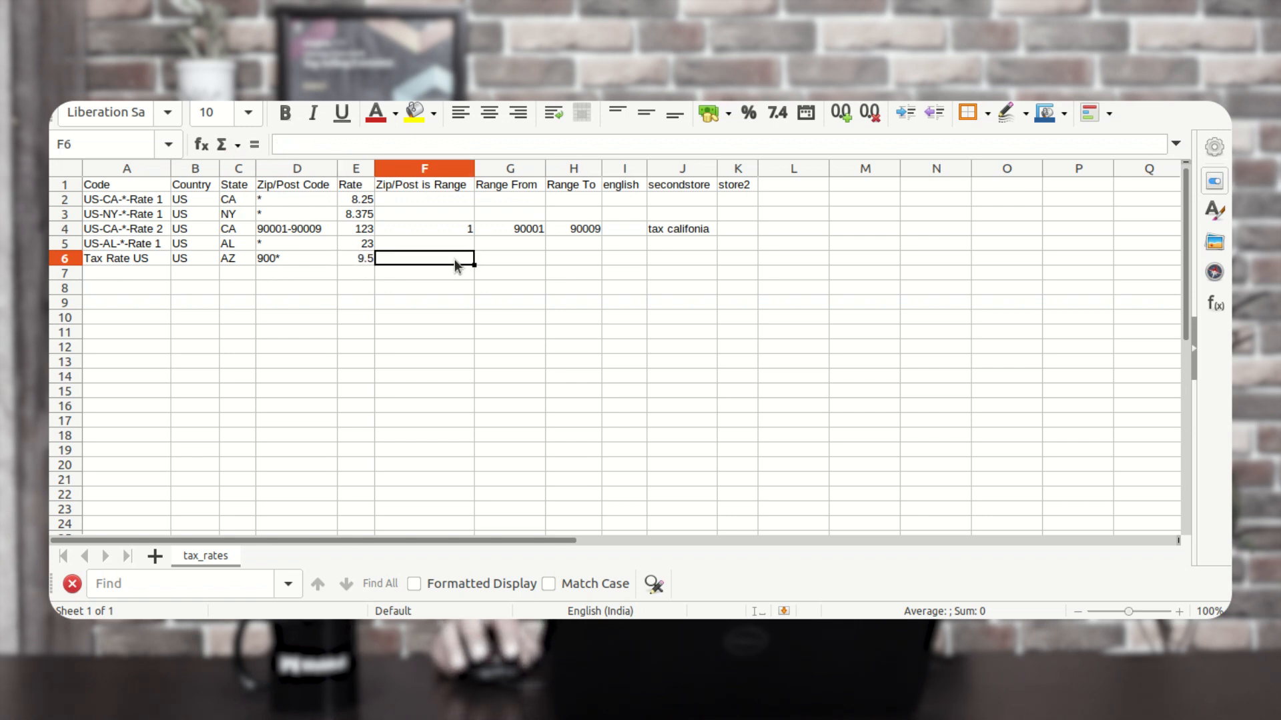
pyautogui.click(532, 258)
pyautogui.click(591, 260)
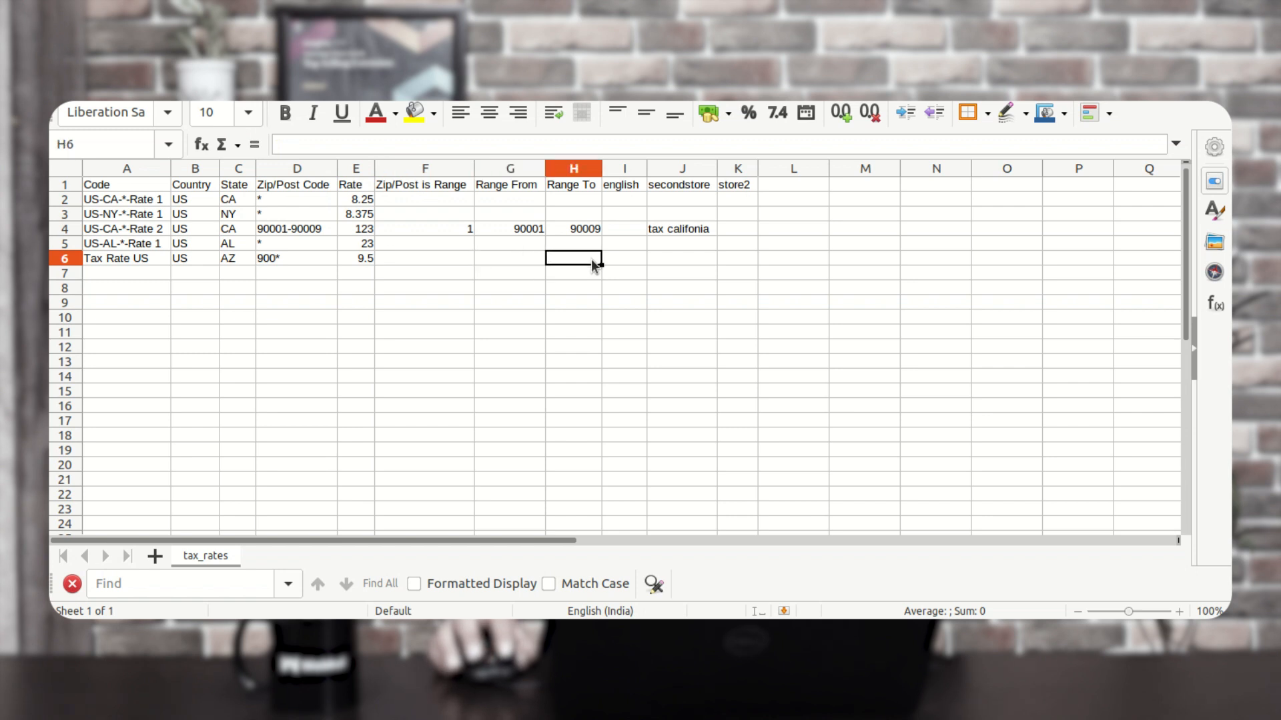
pyautogui.click(670, 259)
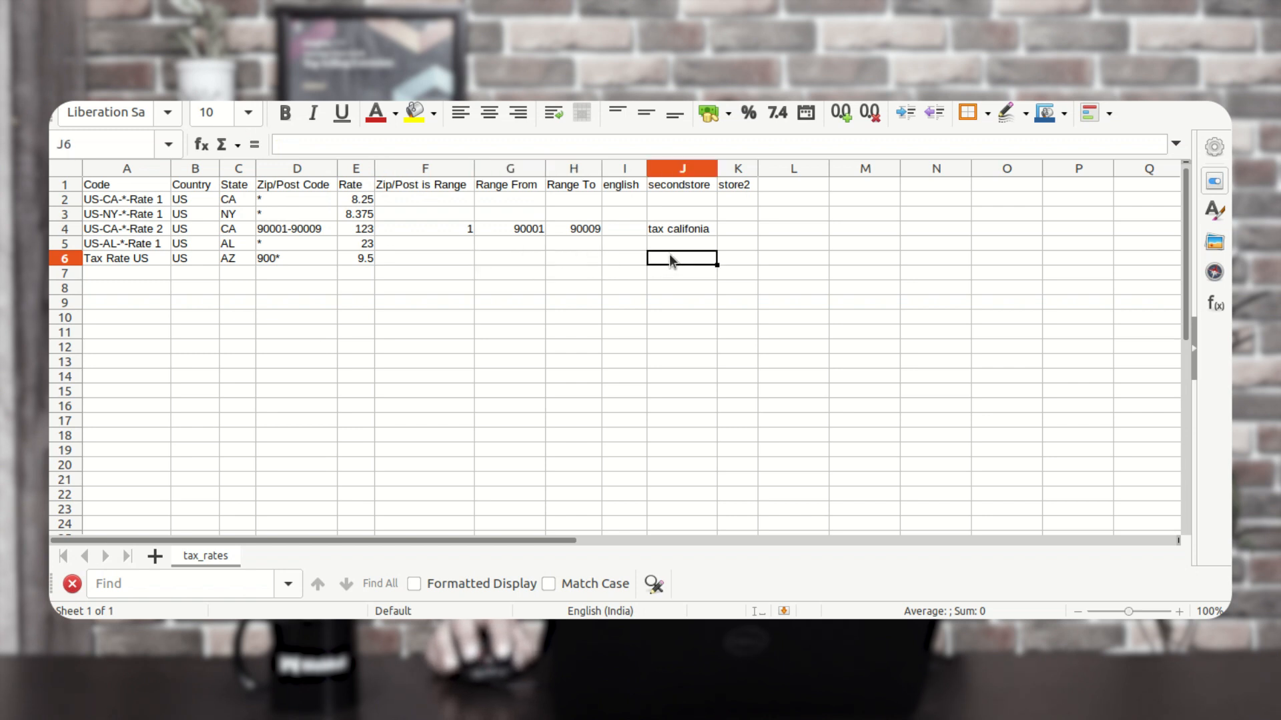
pyautogui.click(627, 263)
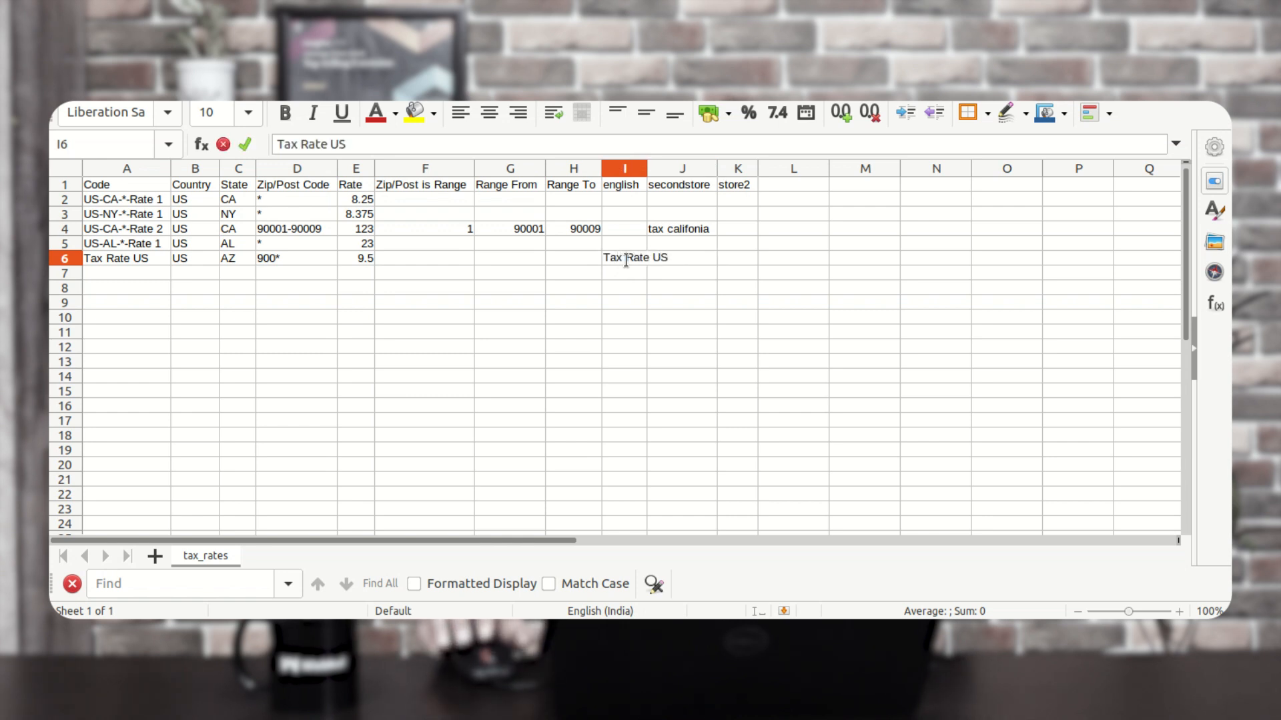
pyautogui.click(736, 259)
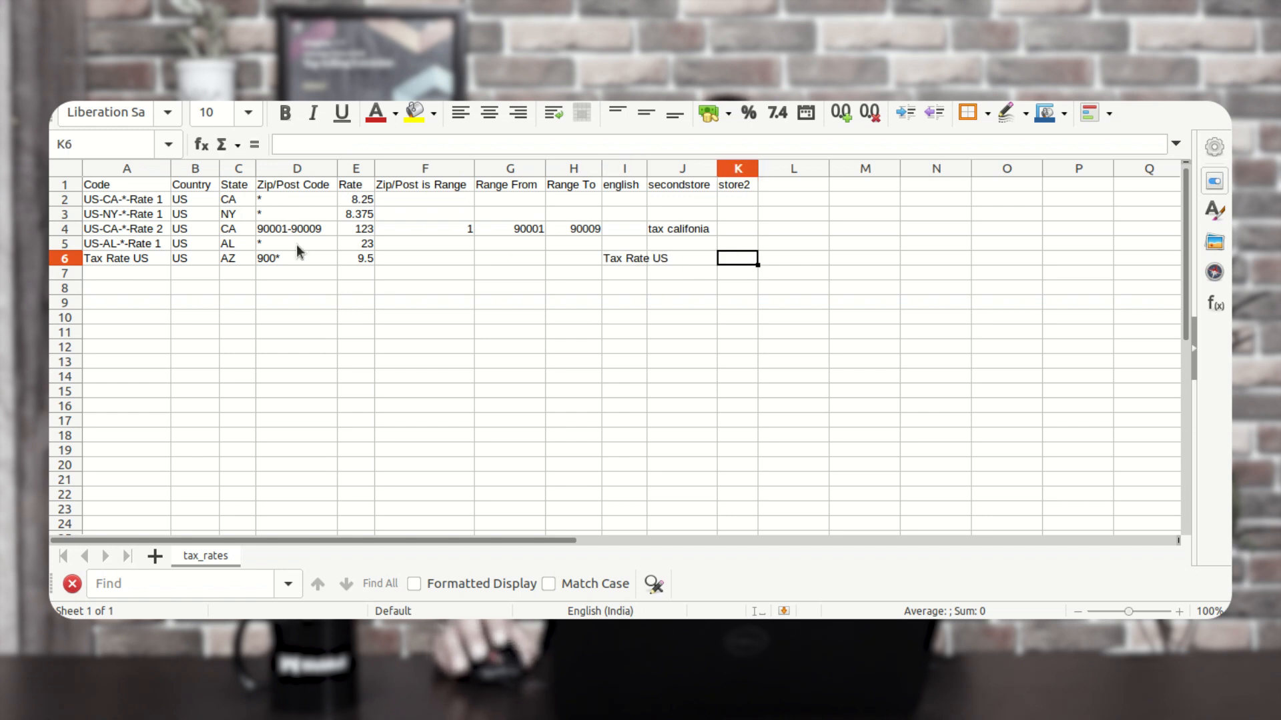
# - Review the existing rates and change the secondstore title of US-CA-*-Rate 2 to Califonia
pyautogui.moveTo(141, 201); pyautogui.dragTo(690, 245)
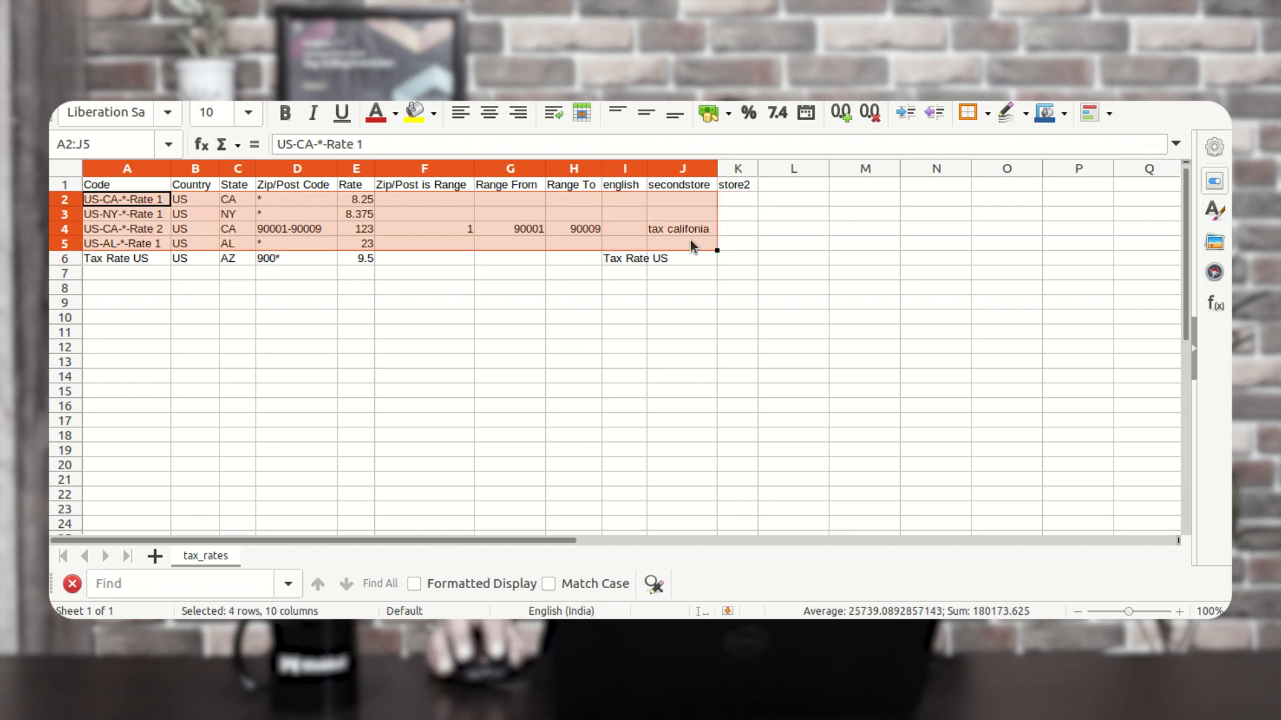
pyautogui.click(689, 241)
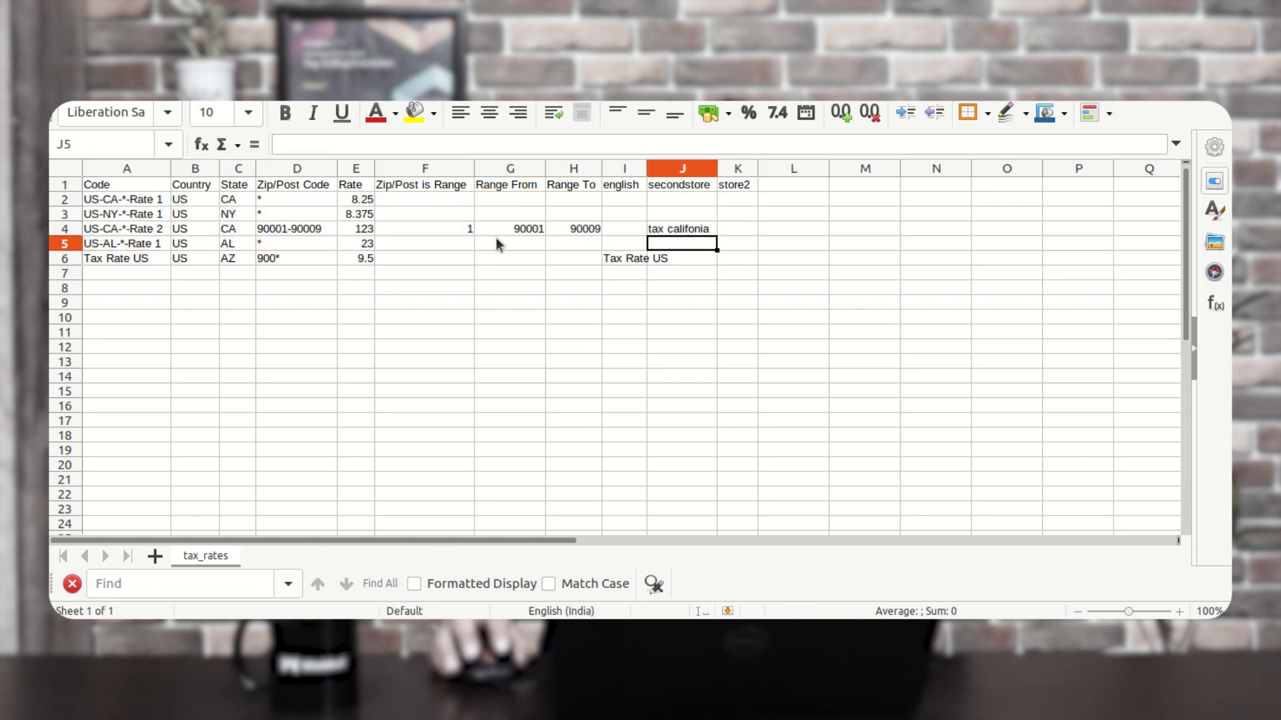
pyautogui.click(279, 233)
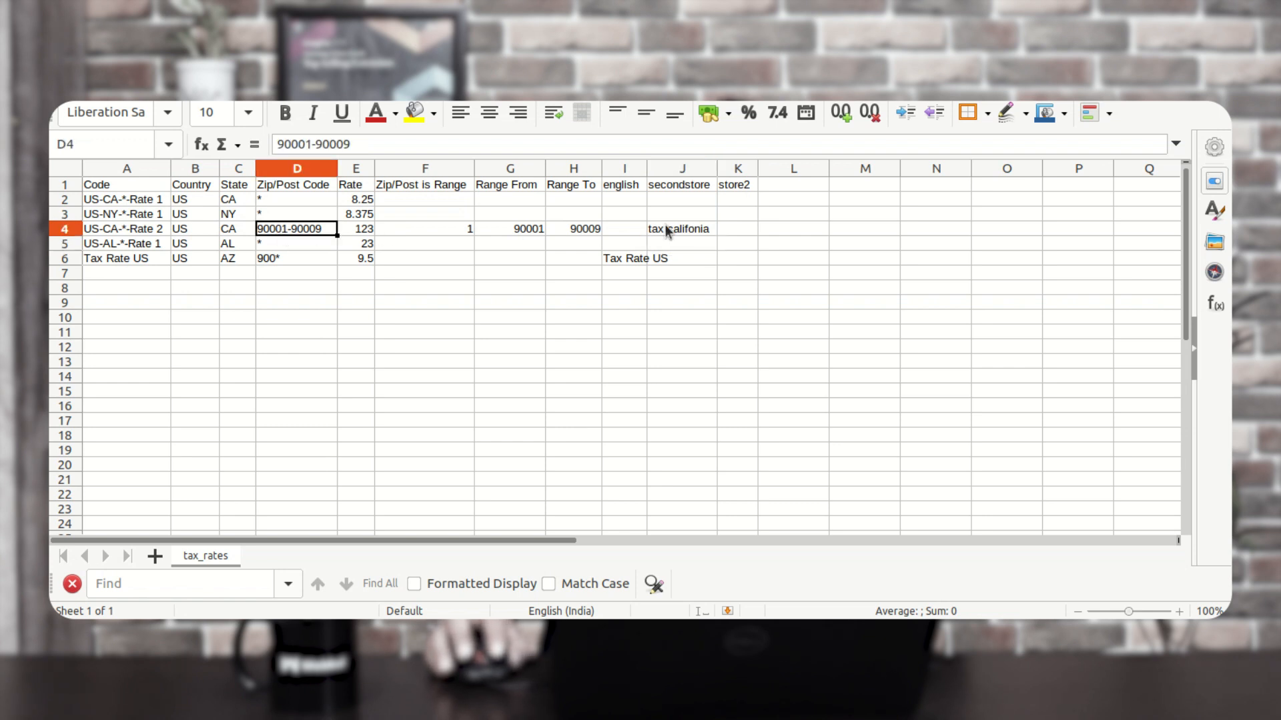
pyautogui.click(682, 236)
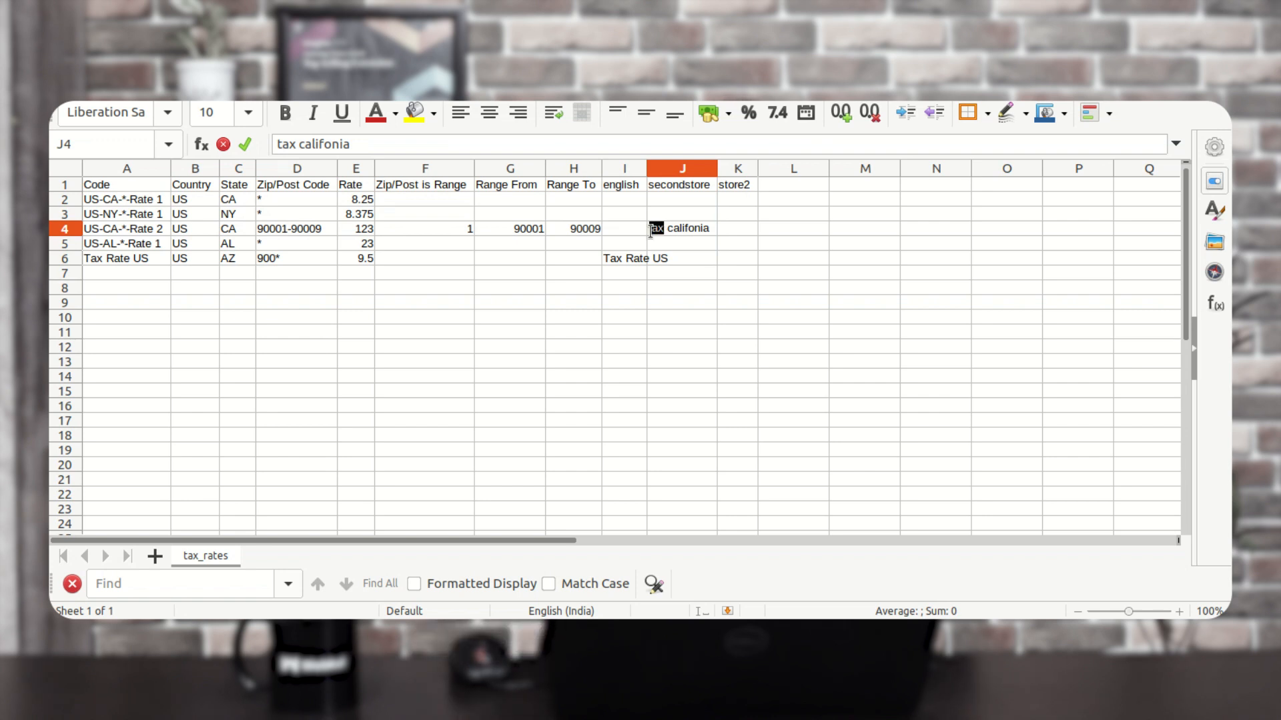
pyautogui.press('BackSpace')
pyautogui.write('C')
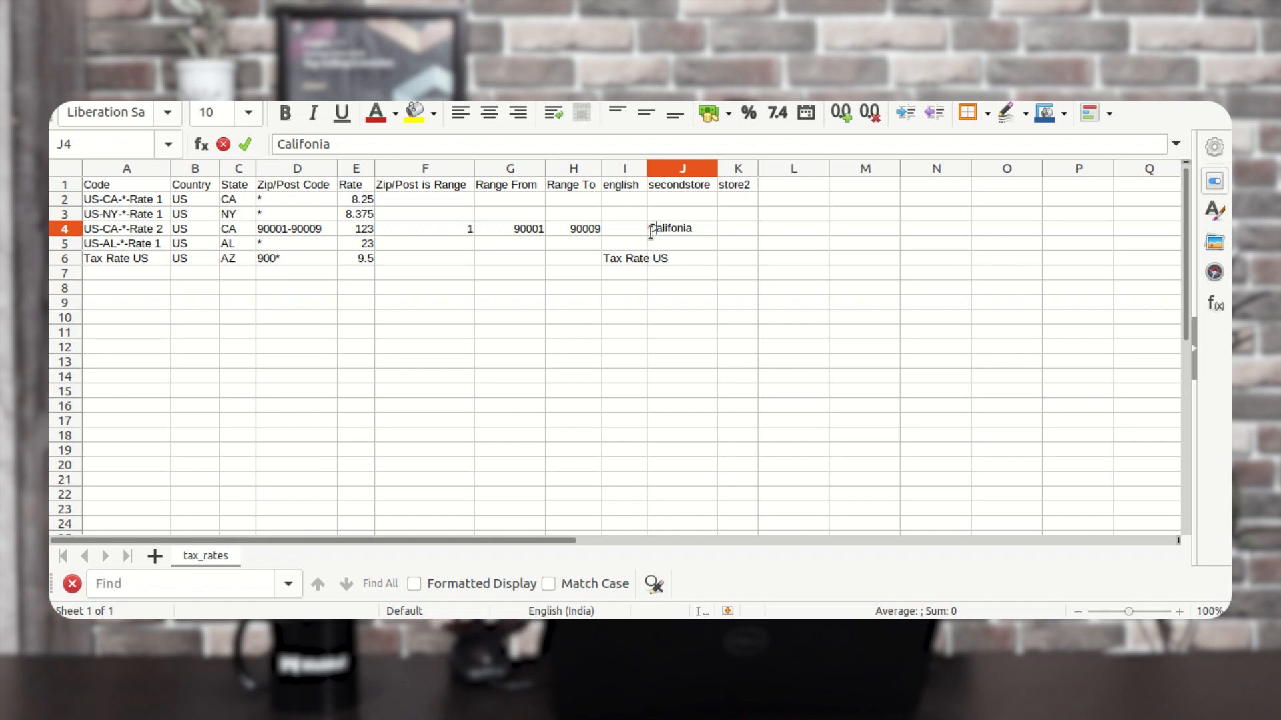
pyautogui.click(716, 273)
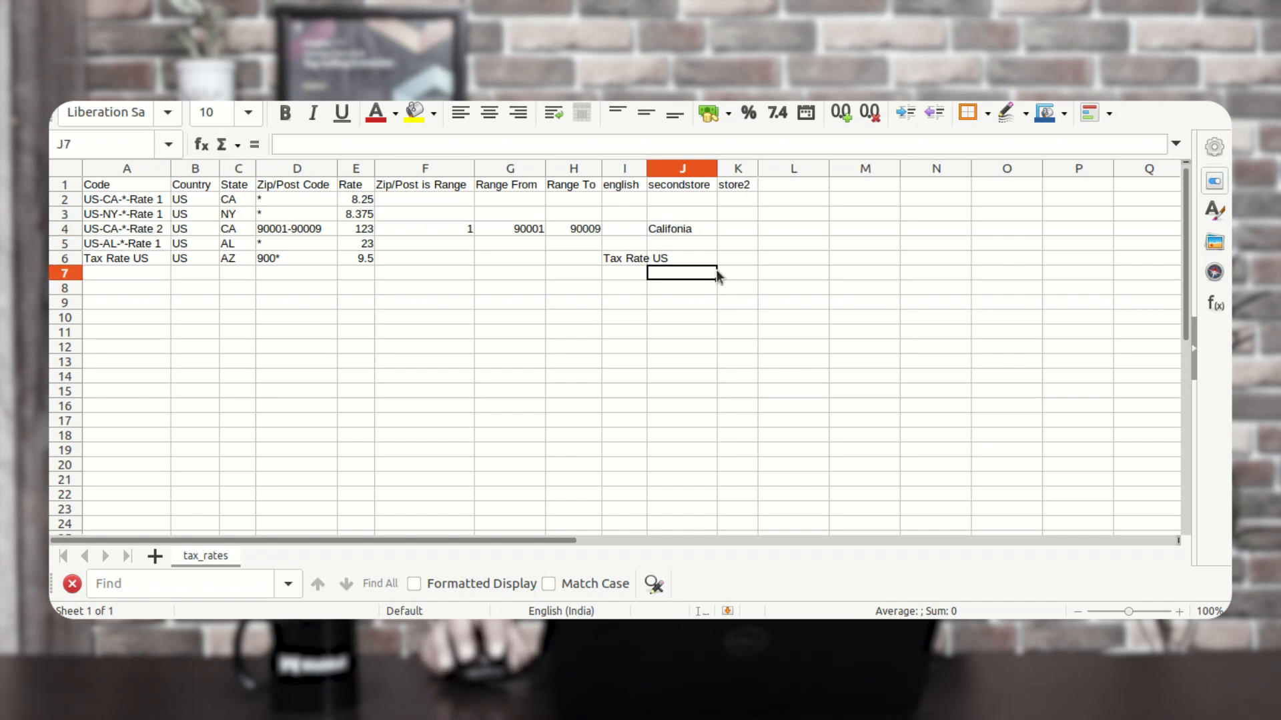
# - Save the edited tax_rates.csv file
pyautogui.hotkey('ctrl', 's')
pyautogui.click(750, 400)
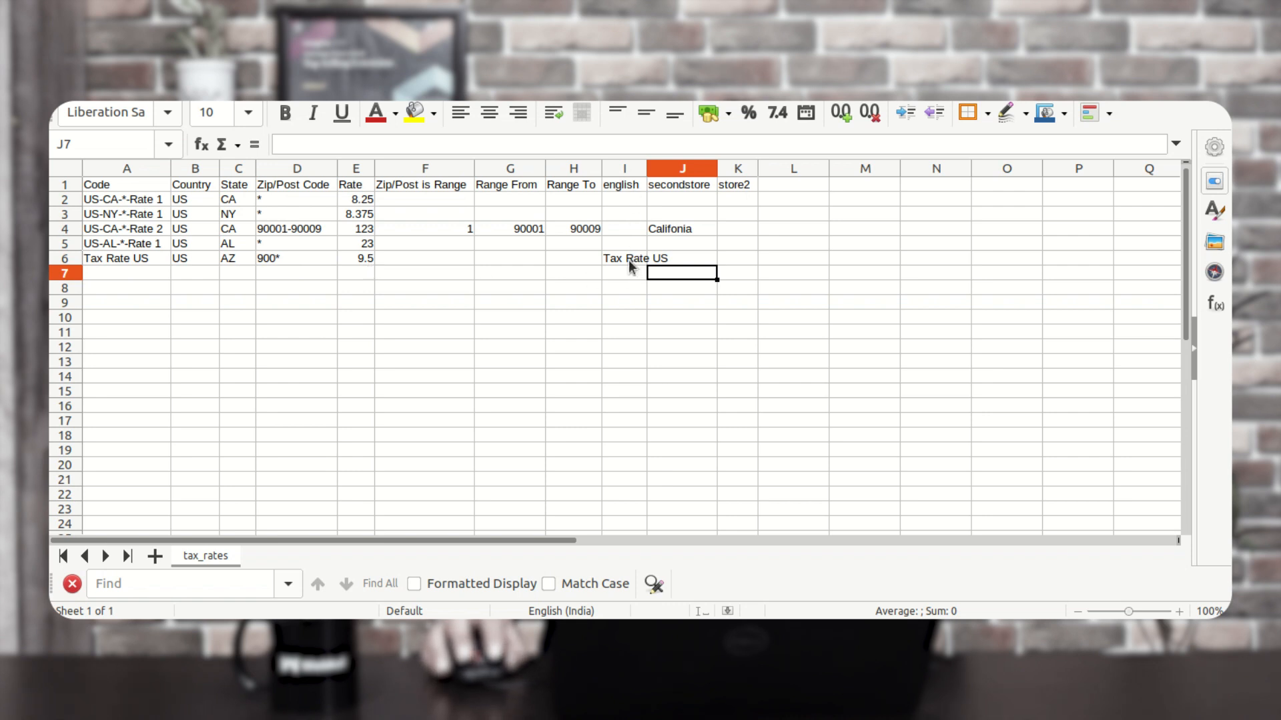
pyautogui.click(632, 288)
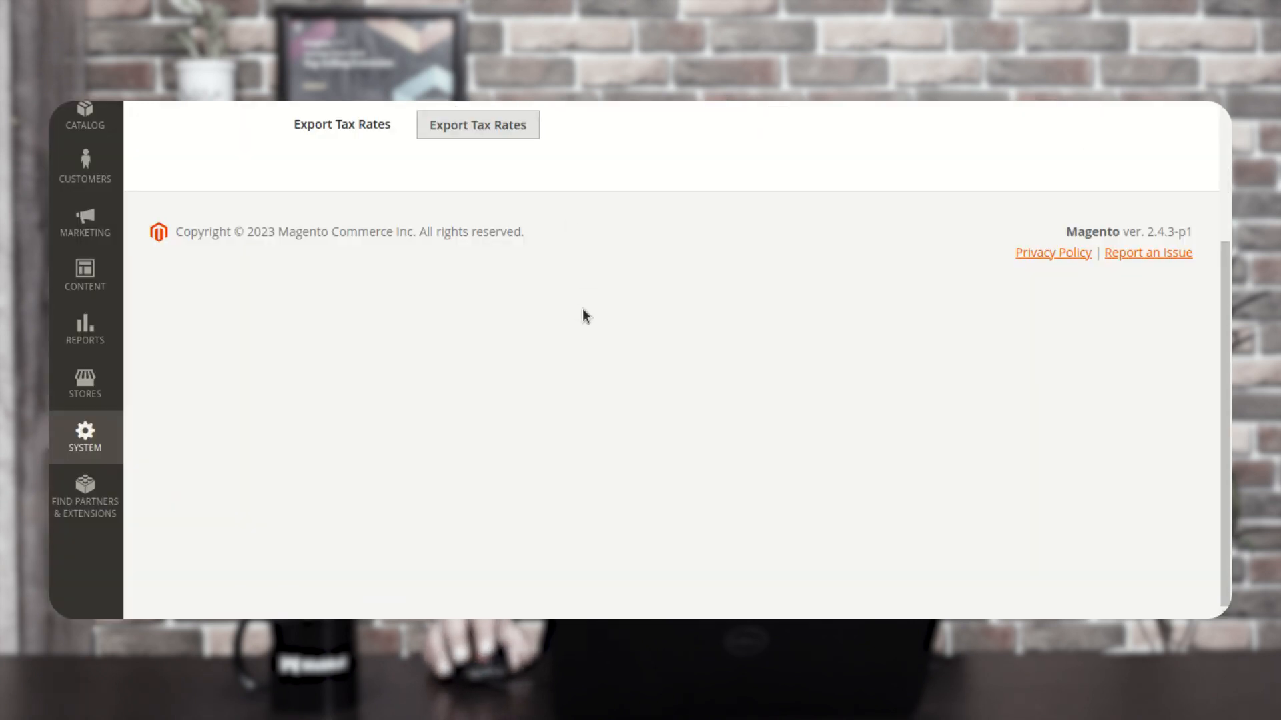
# - Return to the Magento admin and reopen the Import/Export Tax Rates page from the system's data transfer options
pyautogui.scroll(3, 583, 310)
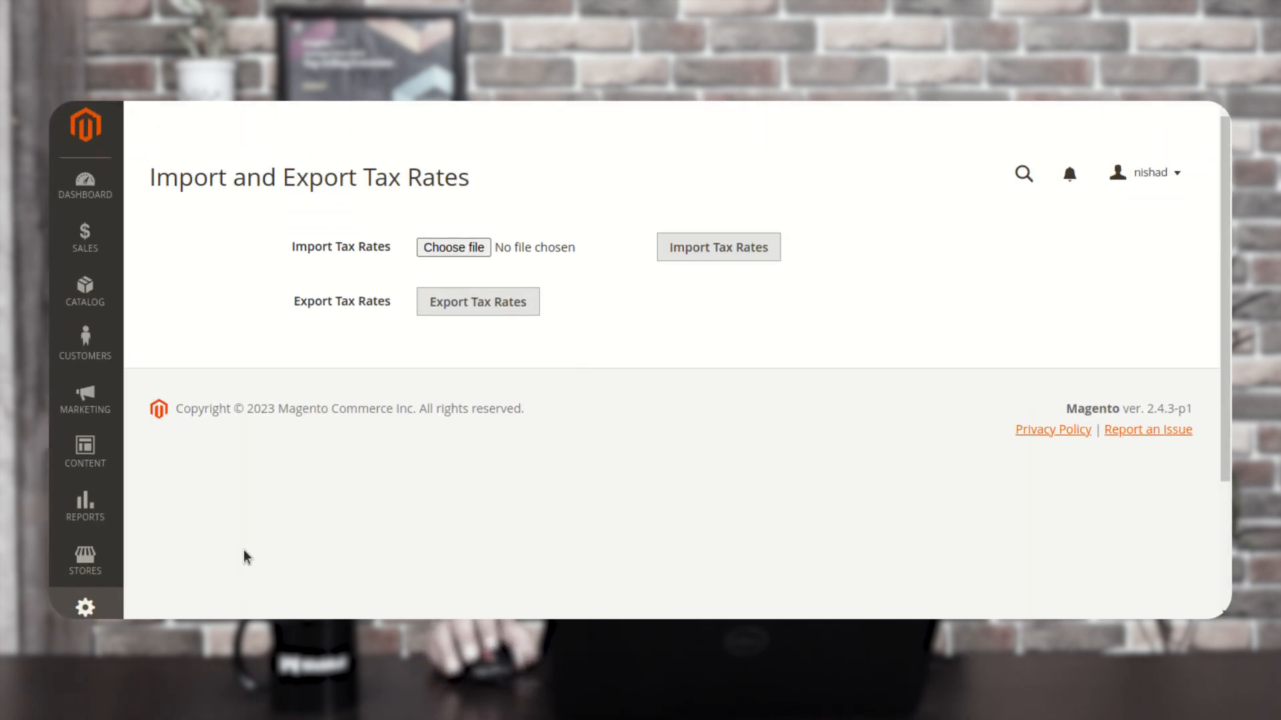
pyautogui.scroll(-3, 243, 550)
pyautogui.click(99, 445)
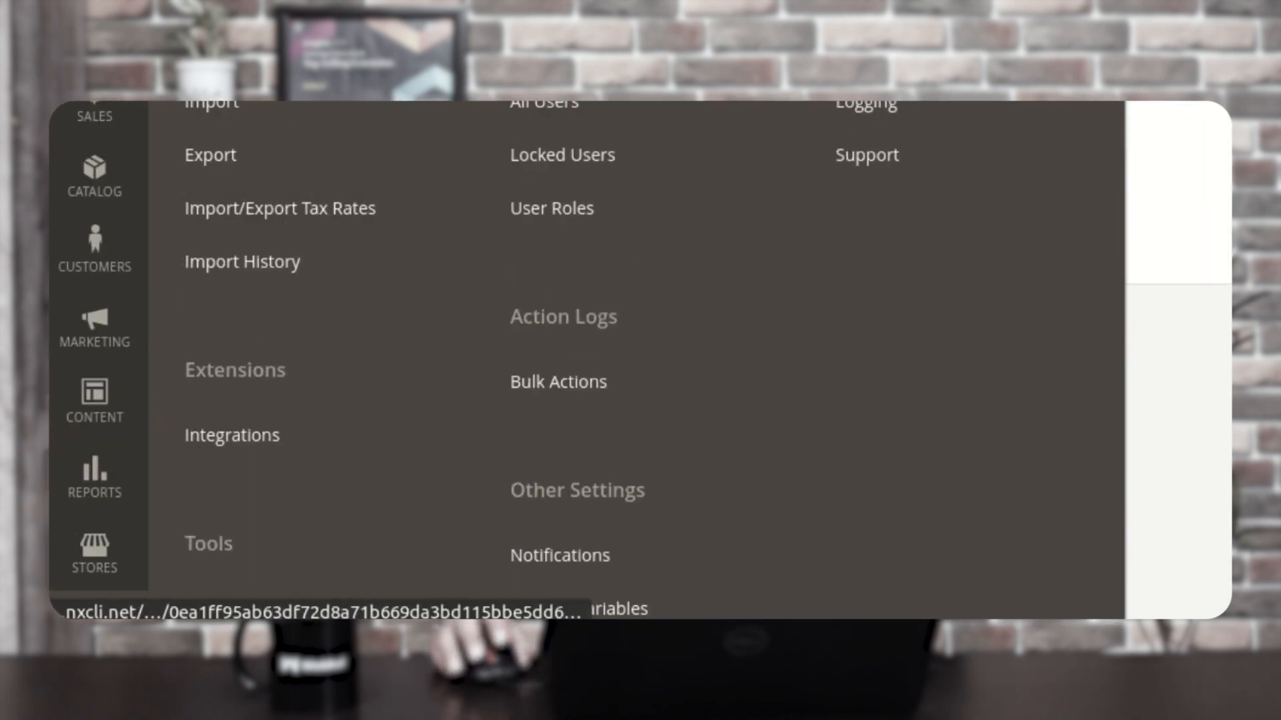
pyautogui.click(411, 214)
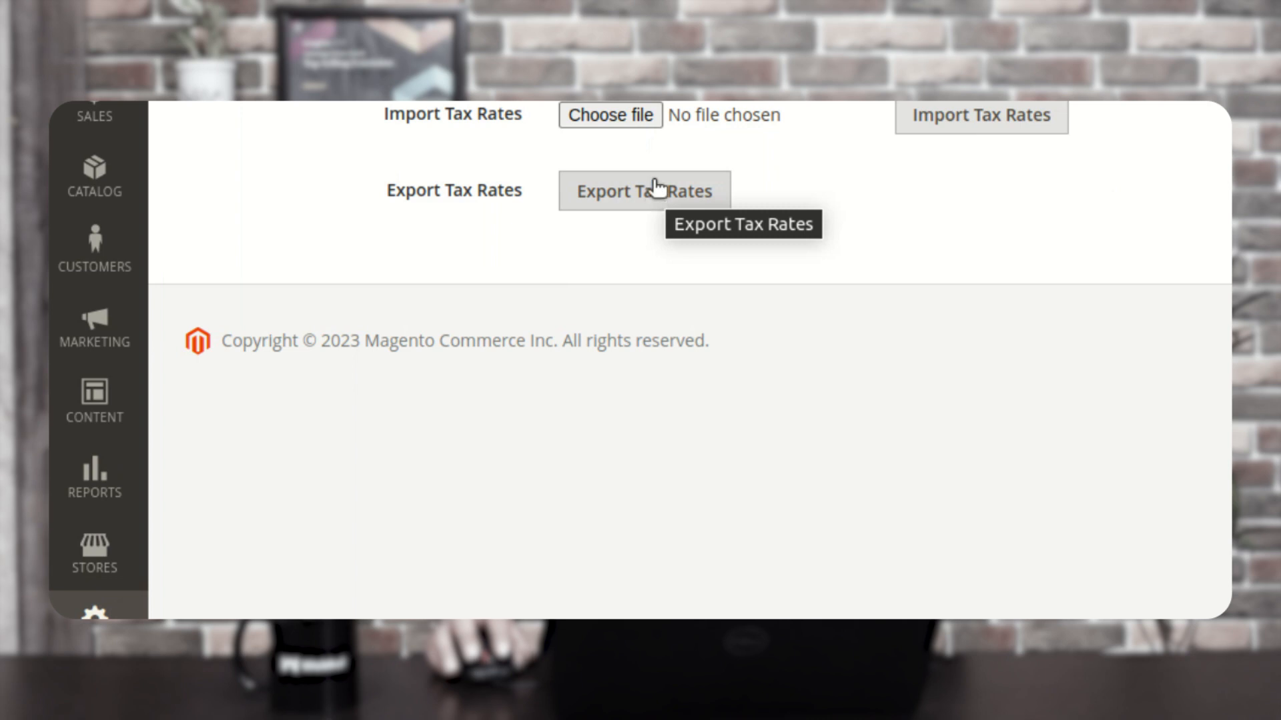
# - Import the tax rates from the edited tax_rates.csv in Downloads and check the import message
pyautogui.click(610, 115)
pyautogui.click(327, 283)
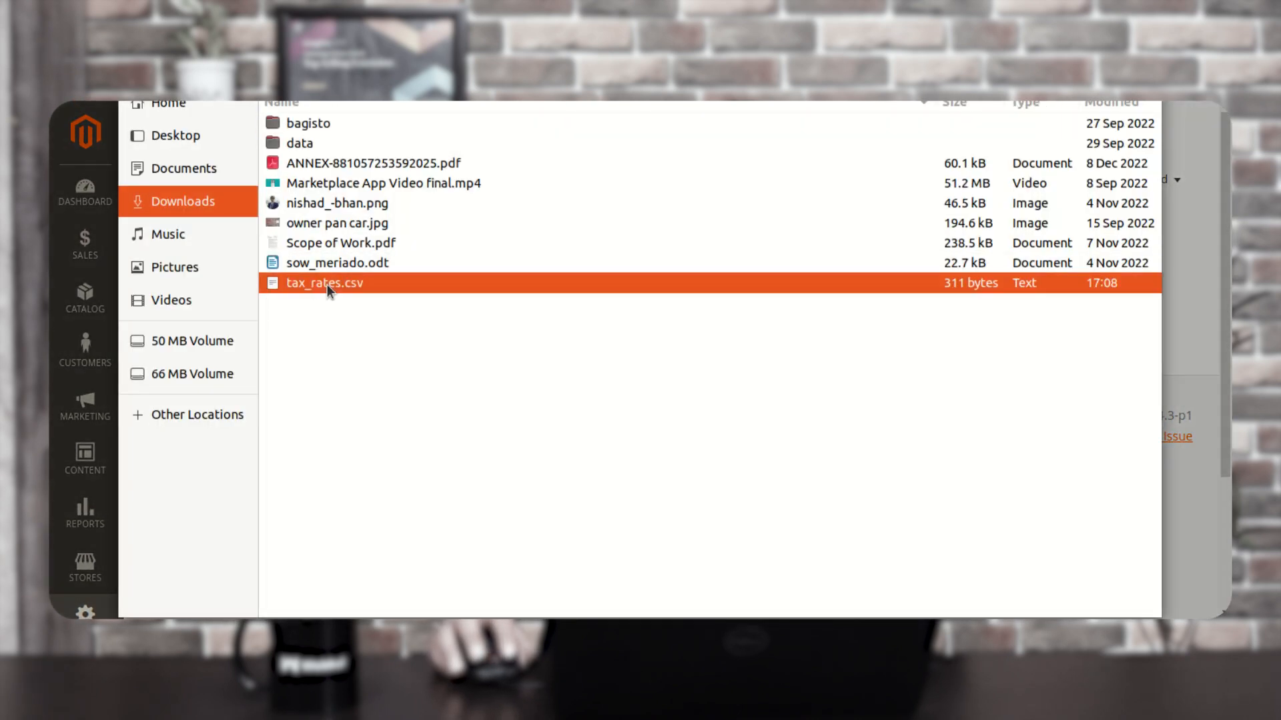
pyautogui.click(1134, 43)
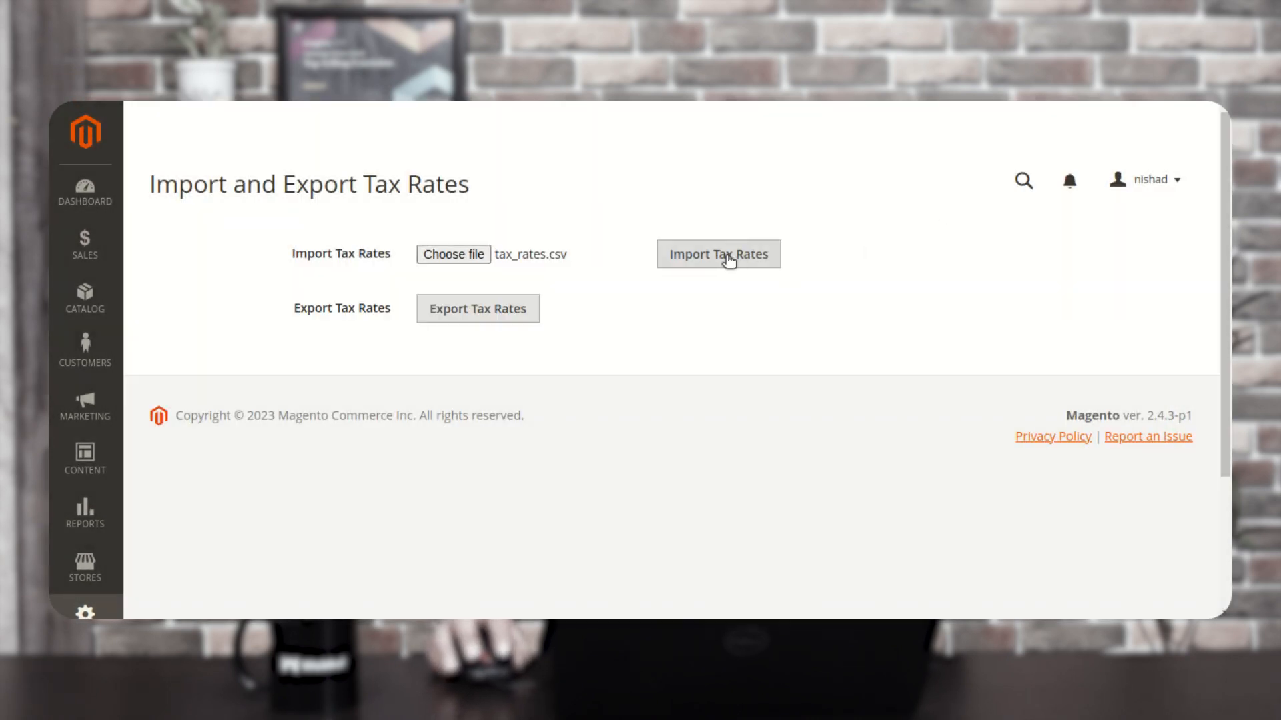
pyautogui.click(737, 260)
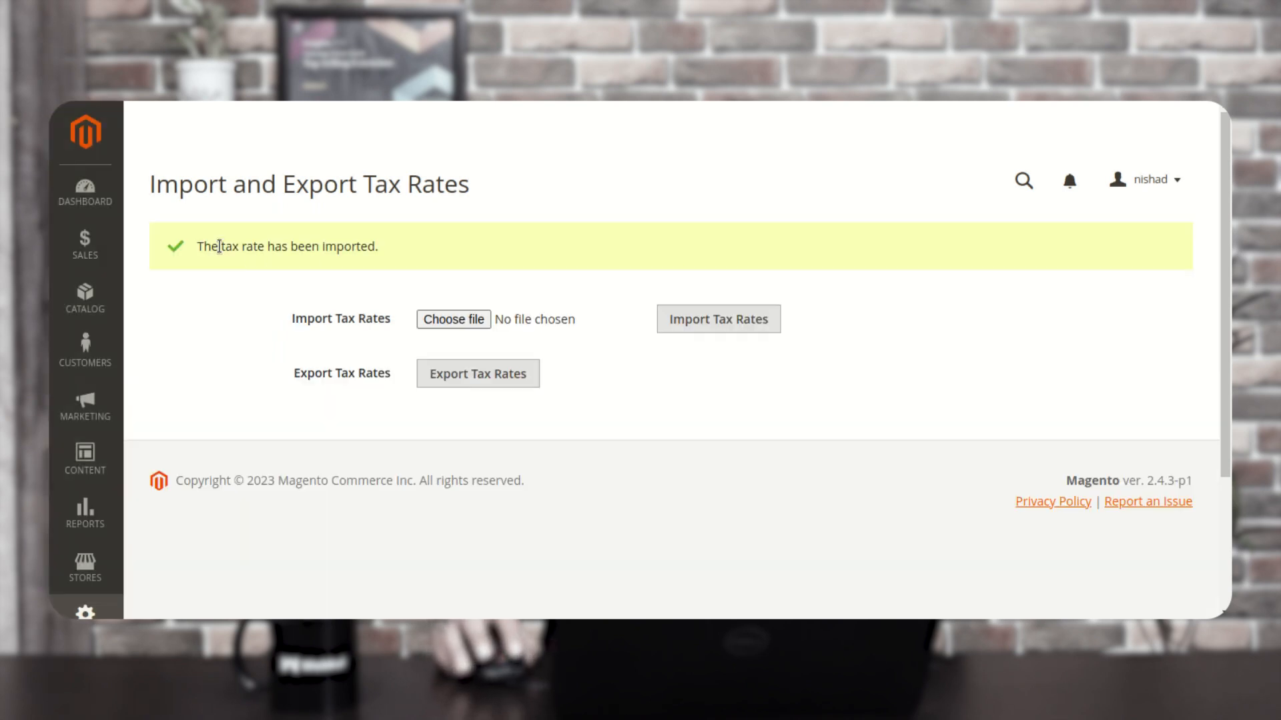
pyautogui.moveTo(219, 247); pyautogui.dragTo(354, 245)
pyautogui.scroll(-2, 140, 539)
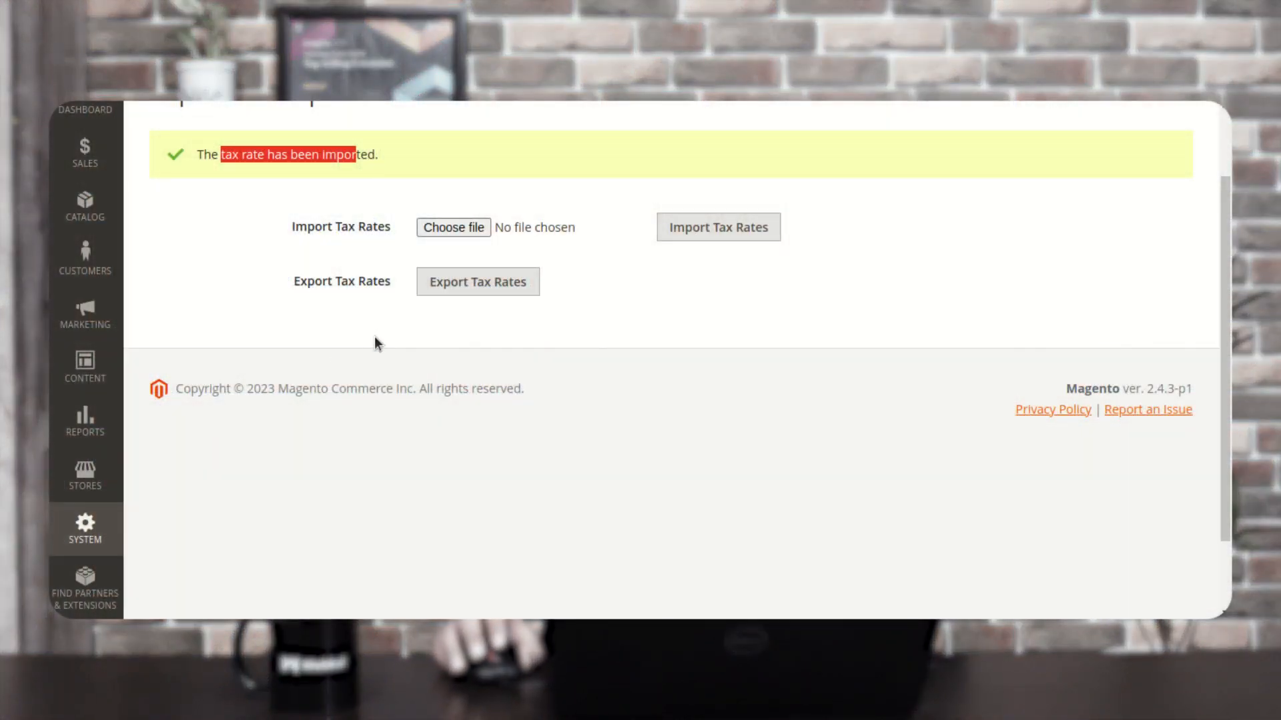
# - Open the Tax Zones and Rates list from the store tax settings
pyautogui.click(83, 488)
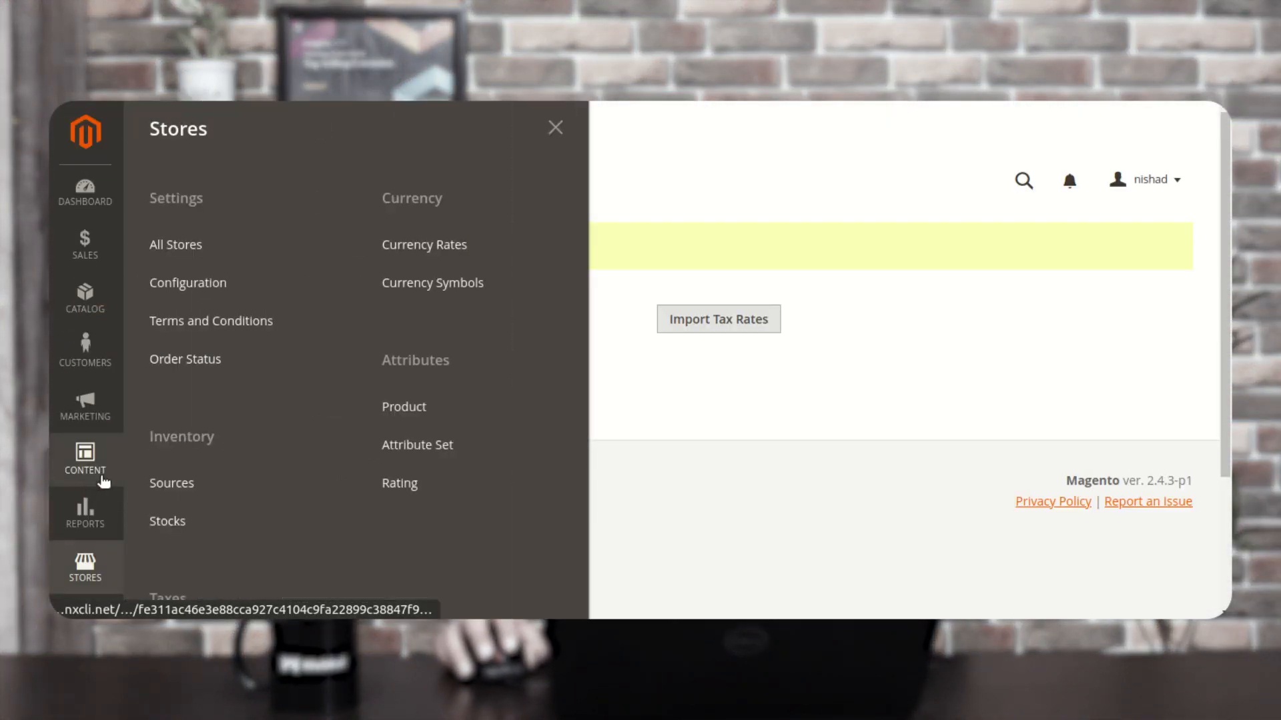
pyautogui.scroll(-1, 143, 541)
pyautogui.click(195, 554)
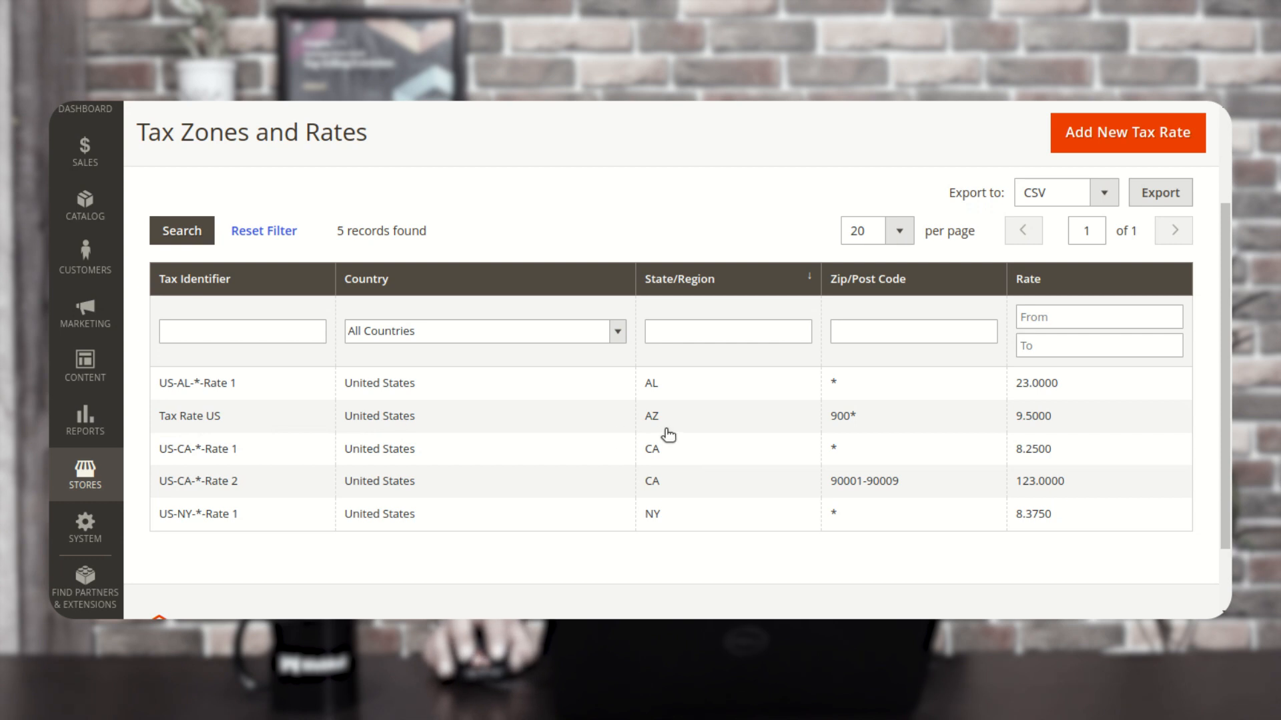
# - Open the Tax Rate US record and check its English tax title
pyautogui.click(936, 414)
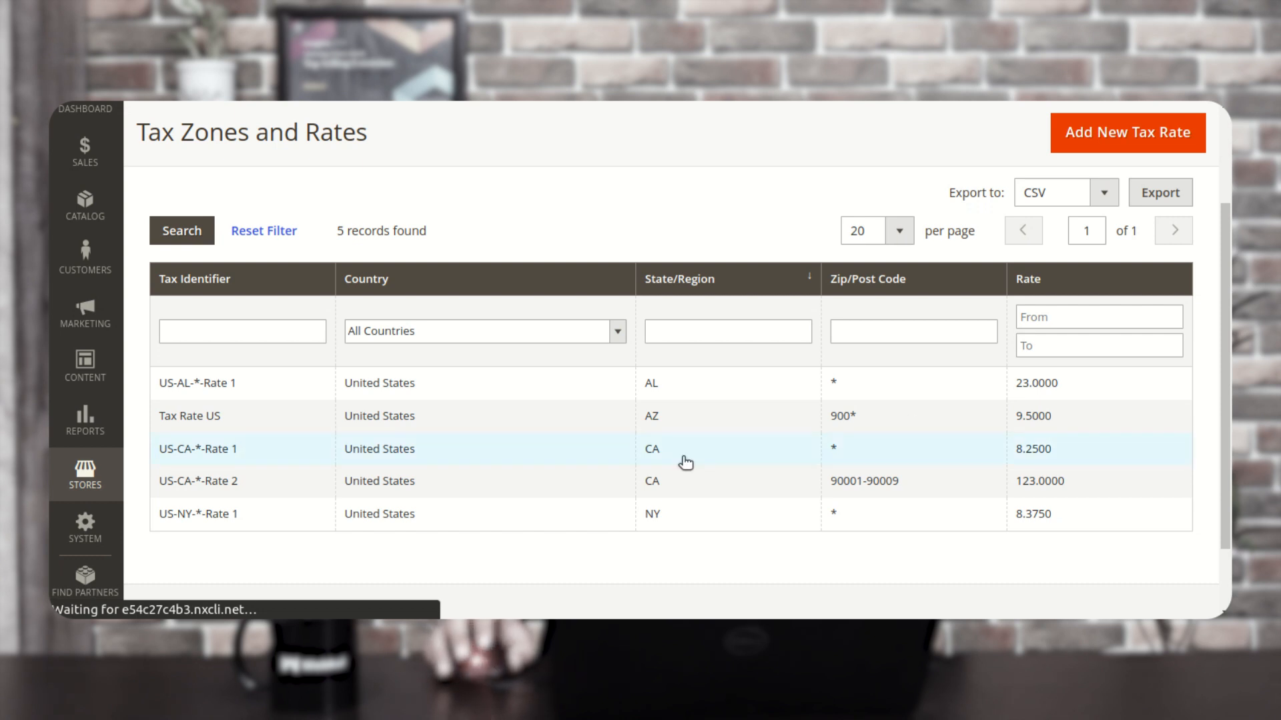
pyautogui.scroll(-6, 598, 474)
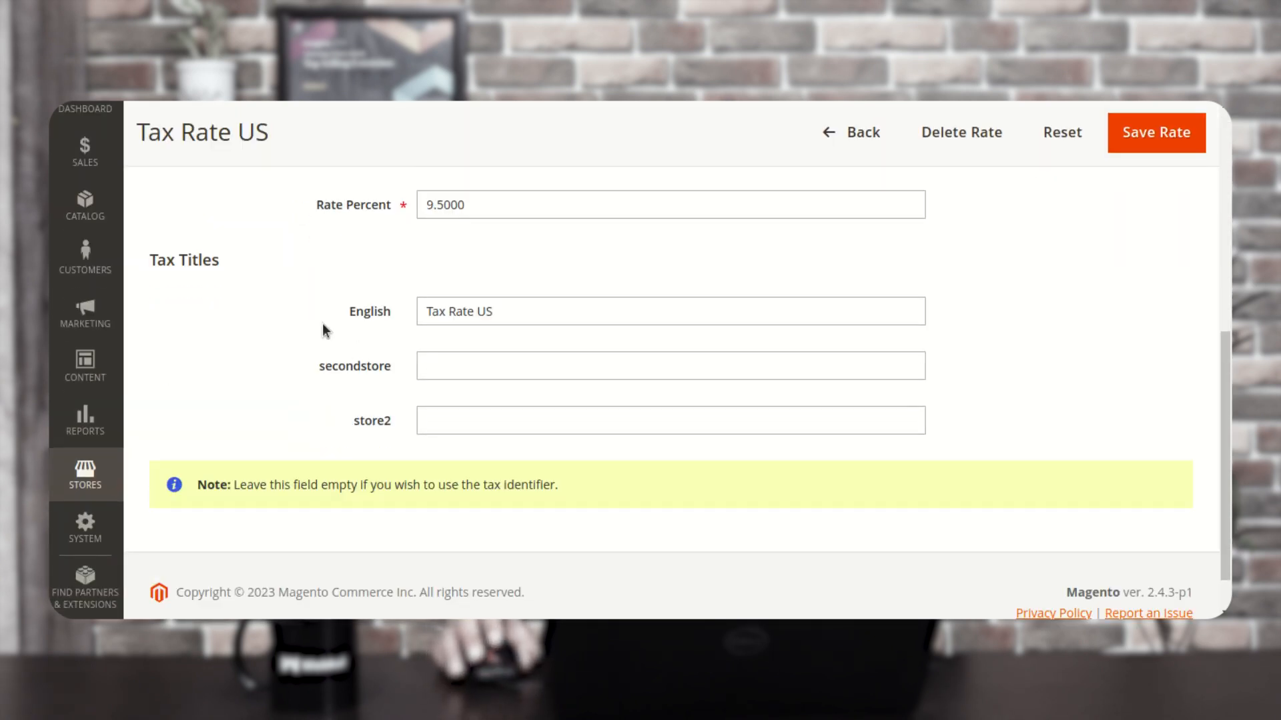
pyautogui.moveTo(160, 264); pyautogui.dragTo(235, 266)
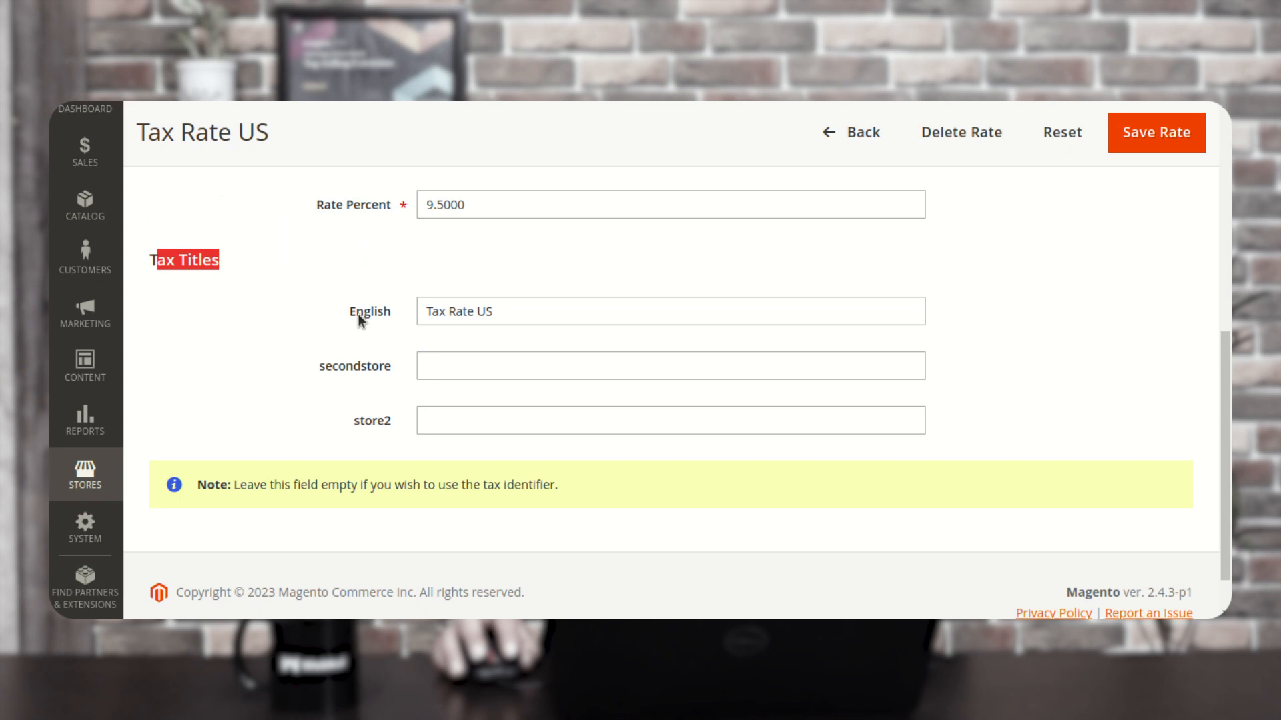
pyautogui.doubleClick(383, 313)
pyautogui.moveTo(505, 312); pyautogui.dragTo(428, 312)
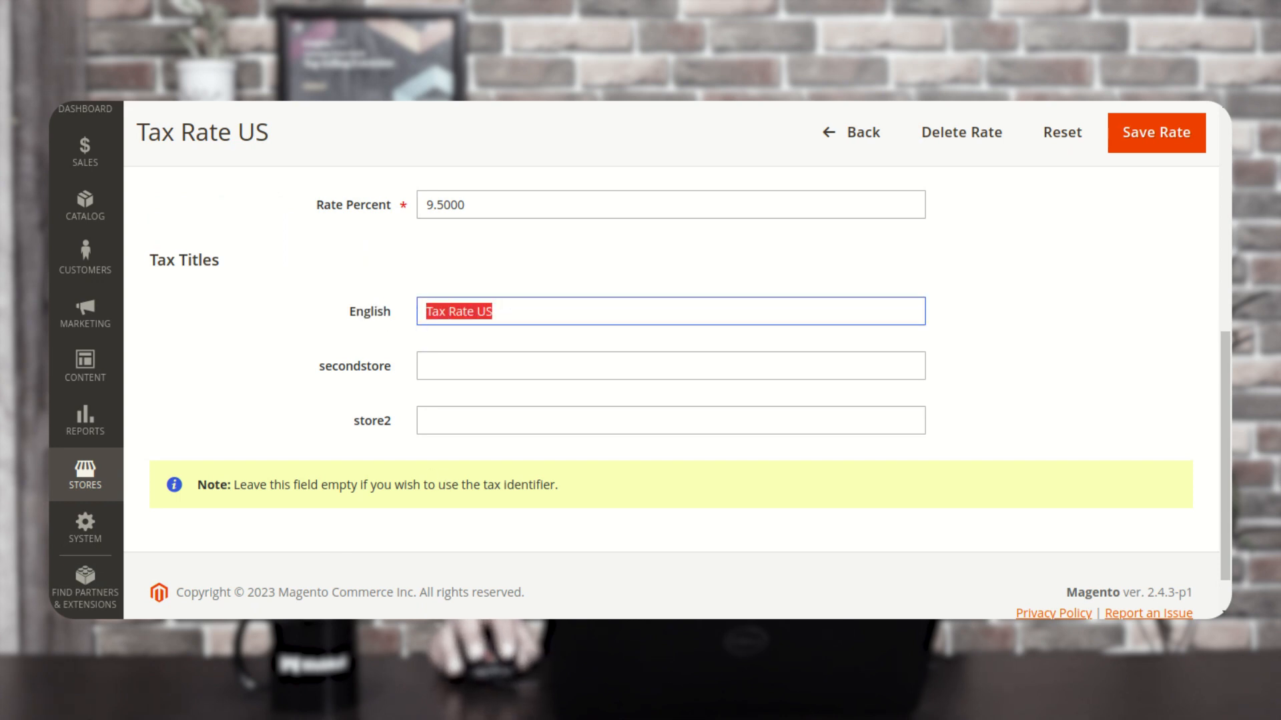
# - Switch to the tax_rates spreadsheet, fit the english column to its contents, and check the titles of Tax Rate US and US-CA-*-Rate 2
pyautogui.click(411, 640)
pyautogui.click(630, 187)
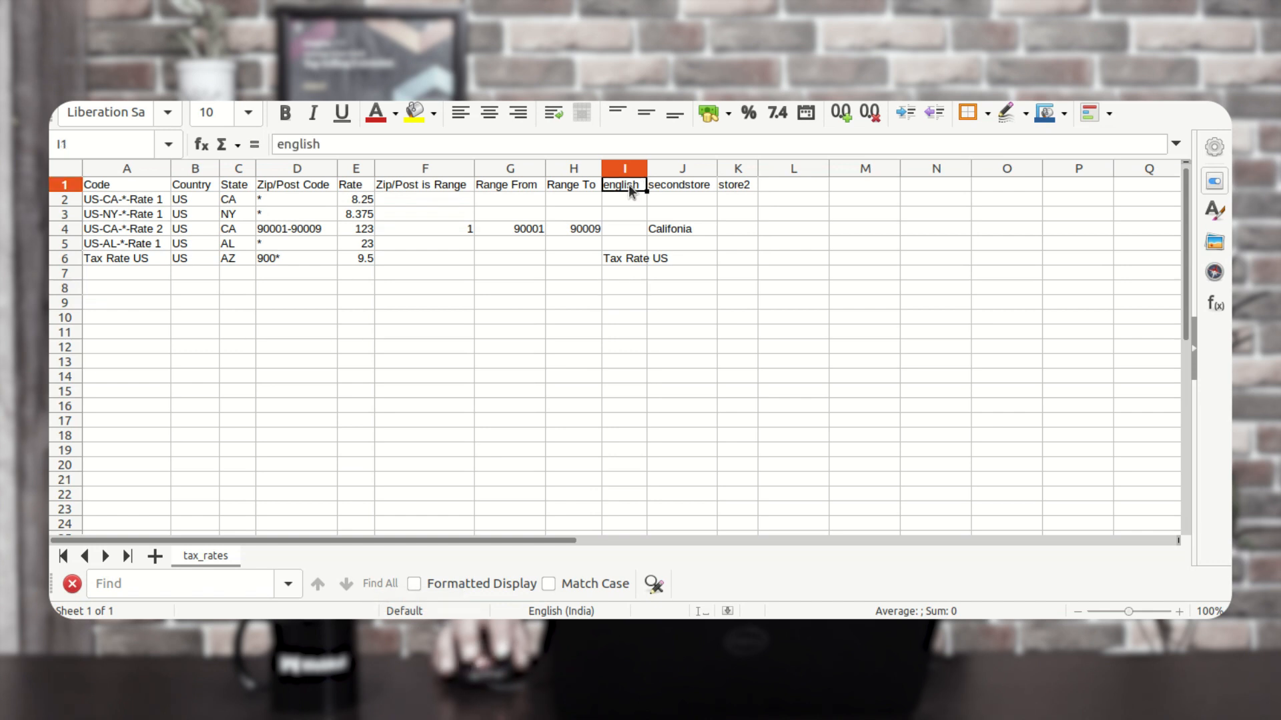
pyautogui.click(631, 259)
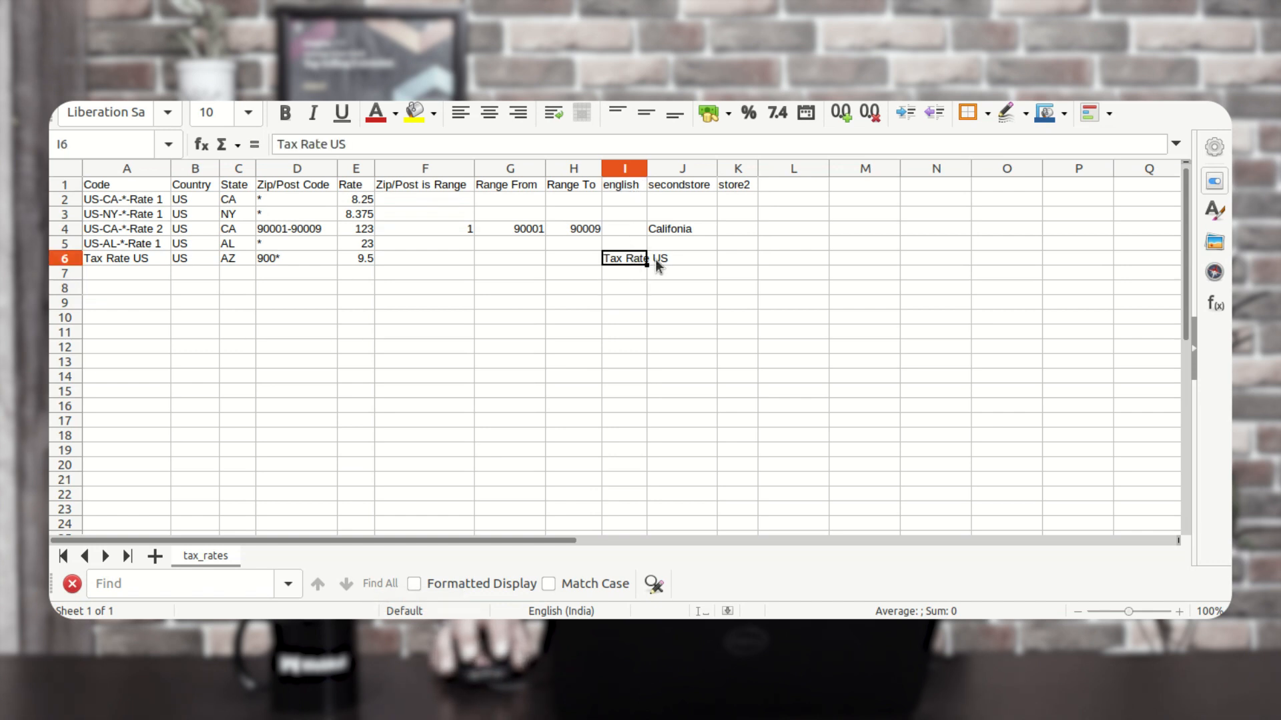
pyautogui.doubleClick(647, 169)
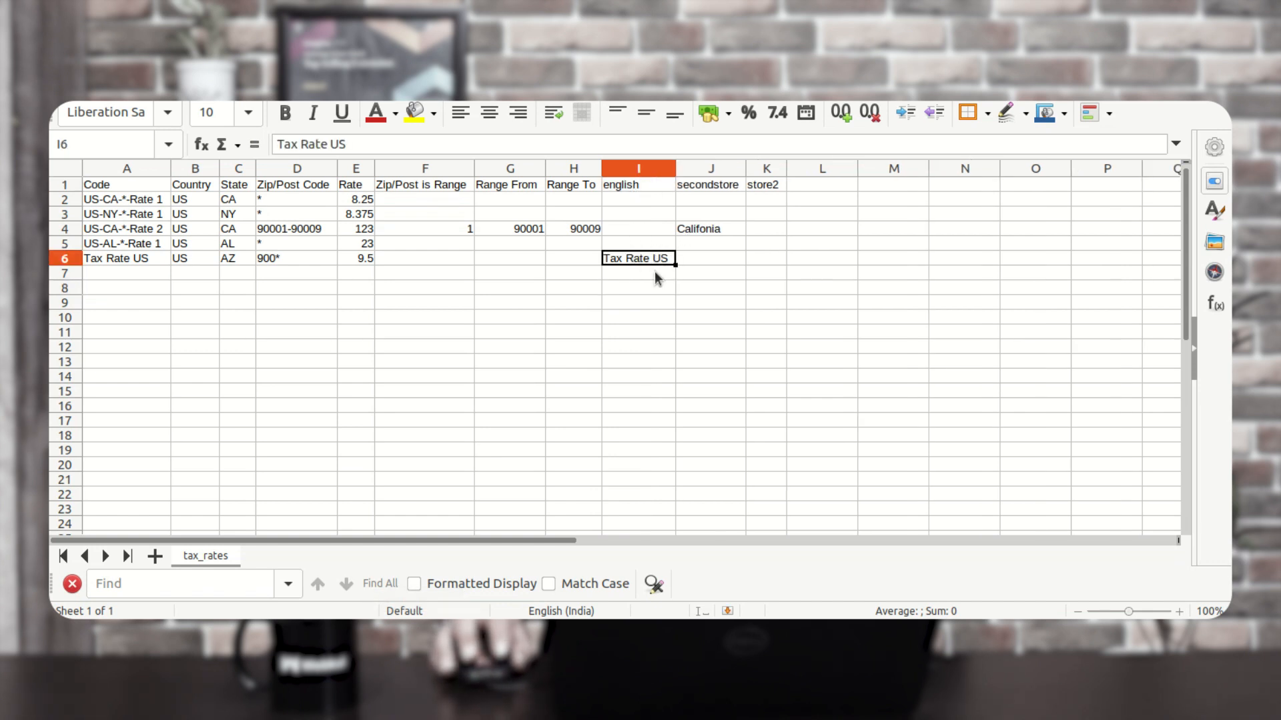
pyautogui.click(647, 288)
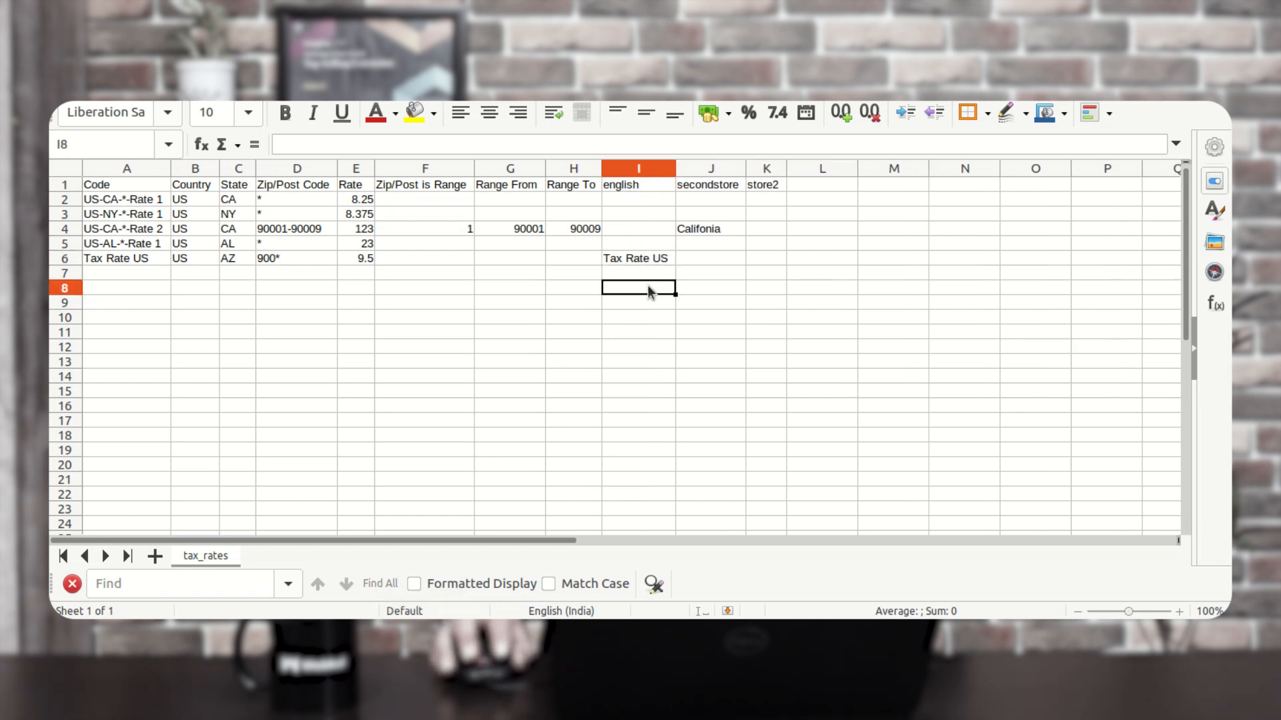
pyautogui.click(294, 233)
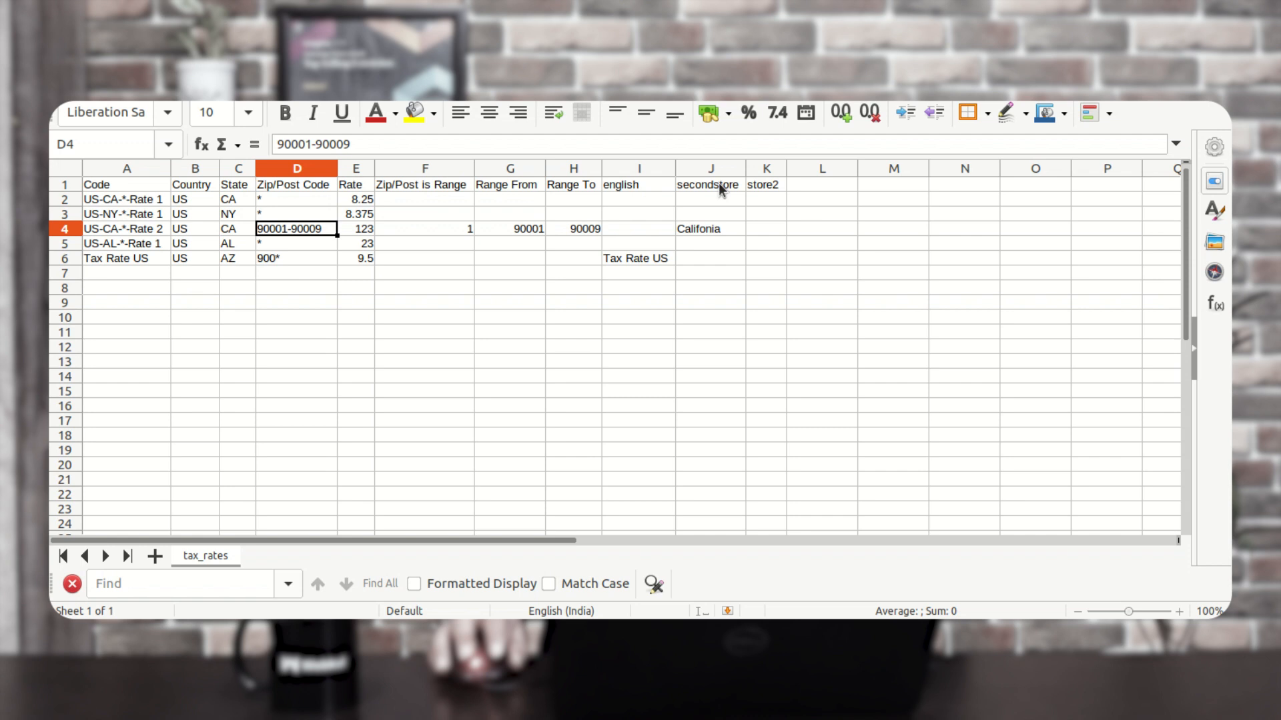
pyautogui.click(710, 229)
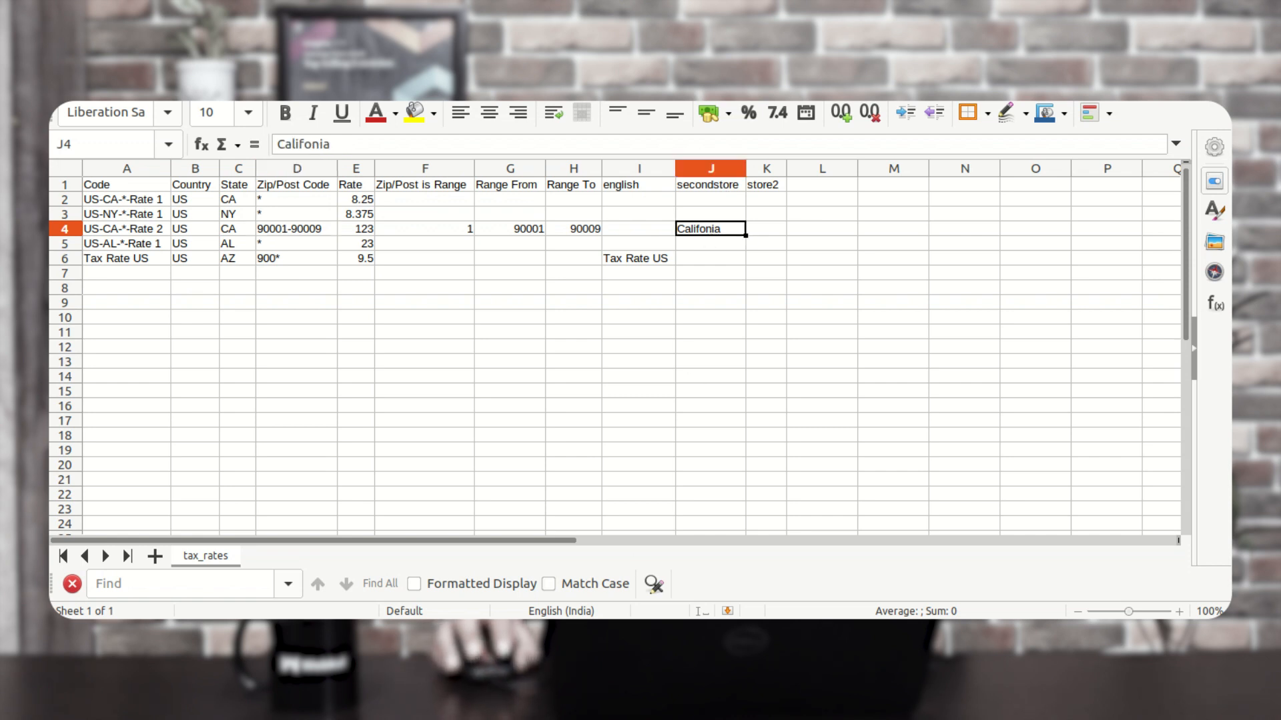
# - Return to the Magento admin, open the US-CA-*-Rate 2 record, and compare its secondstore title with the tax_rates spreadsheet
pyautogui.click(272, 637)
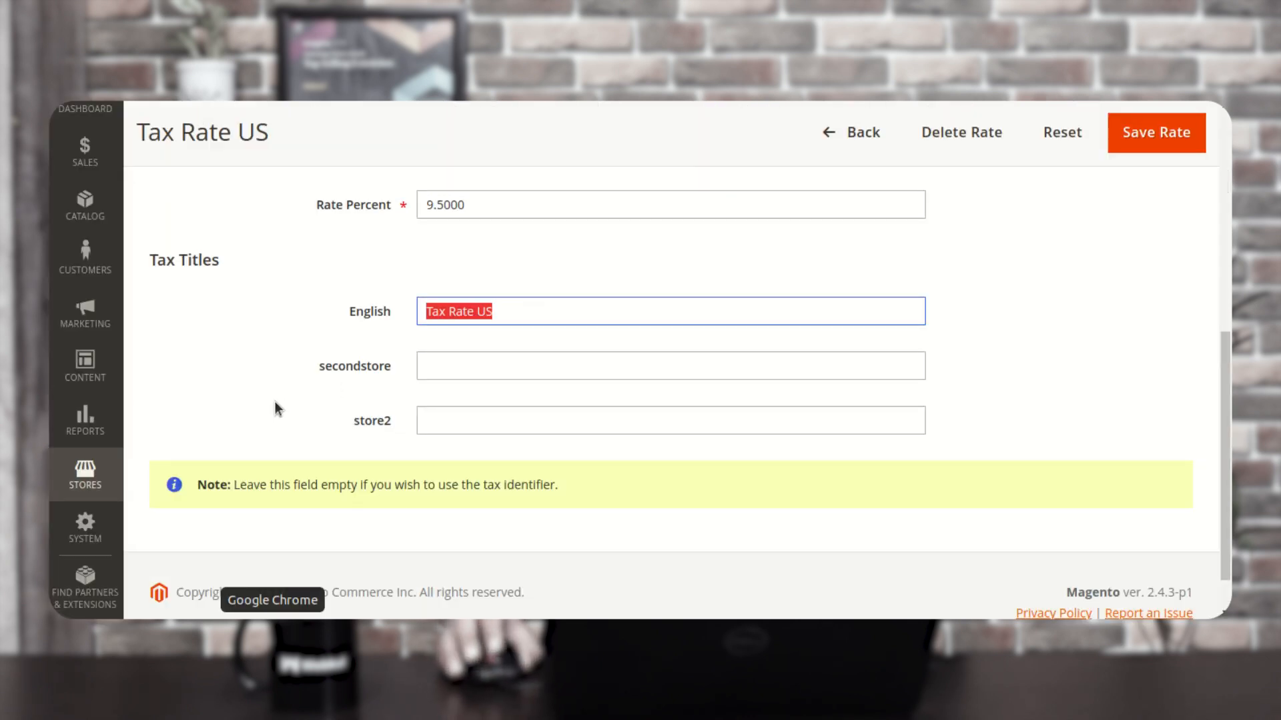
pyautogui.scroll(1, 832, 395)
pyautogui.click(827, 137)
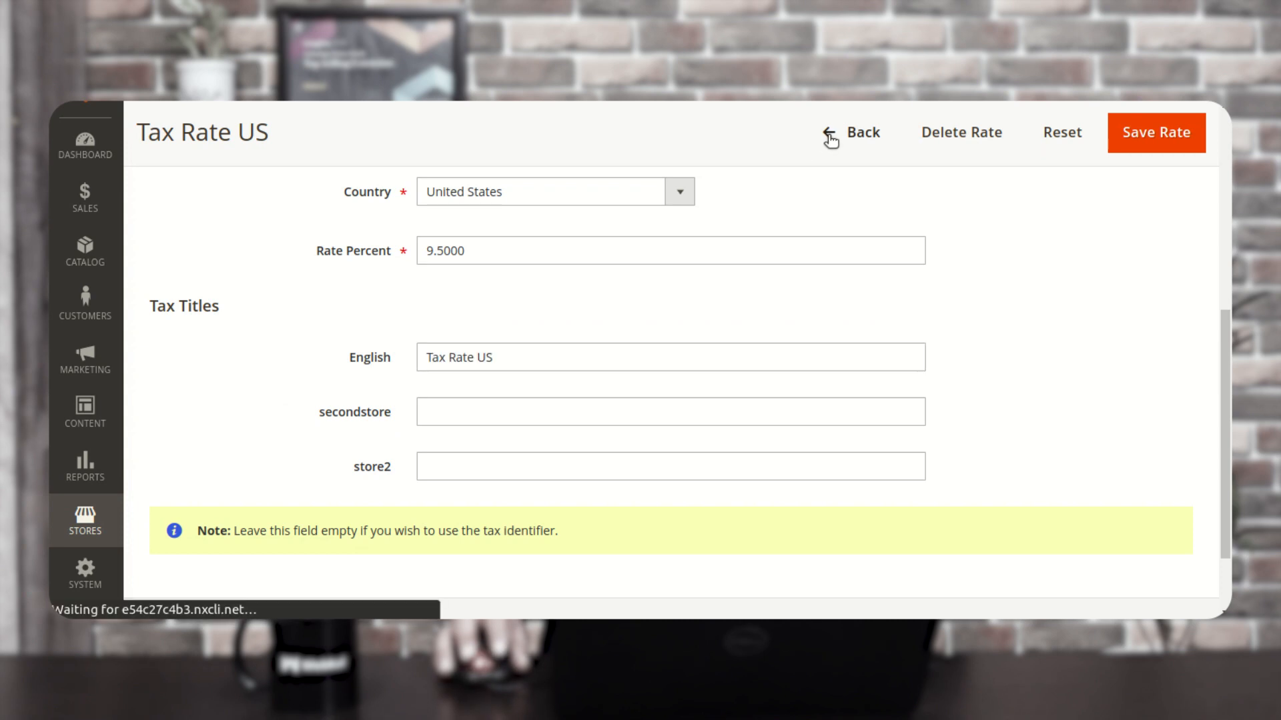
pyautogui.scroll(-3, 763, 366)
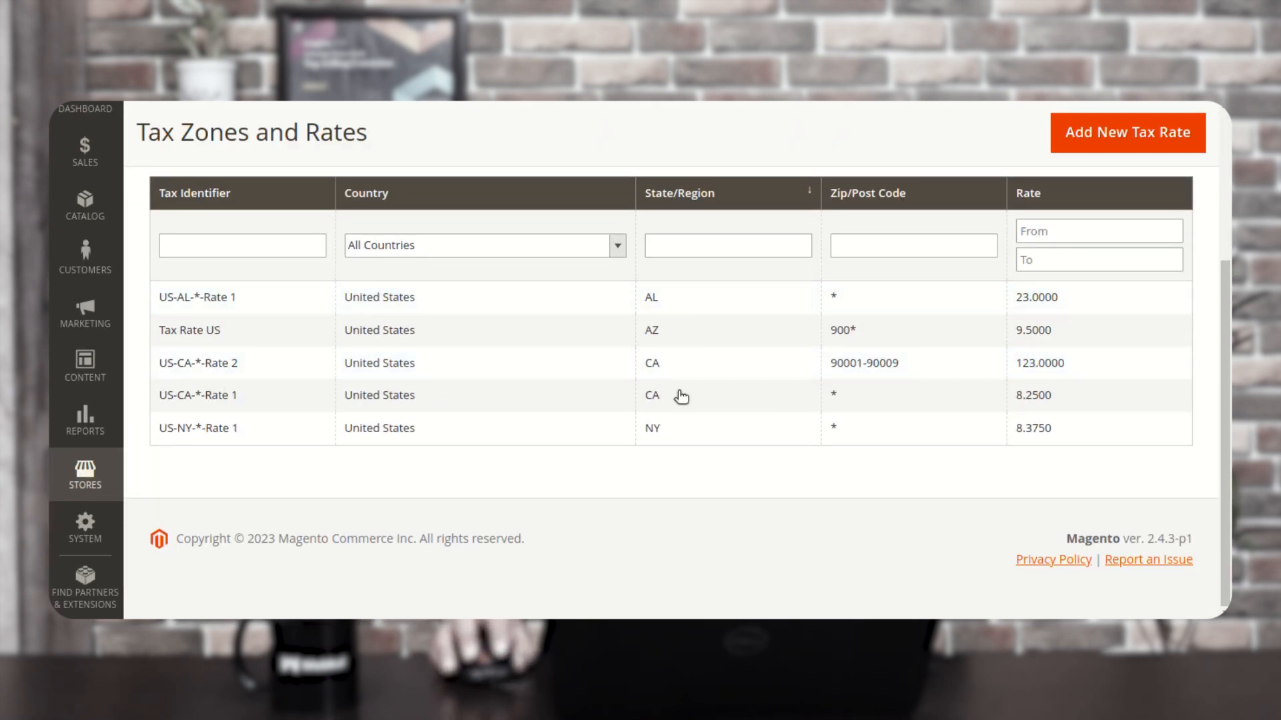
pyautogui.click(840, 366)
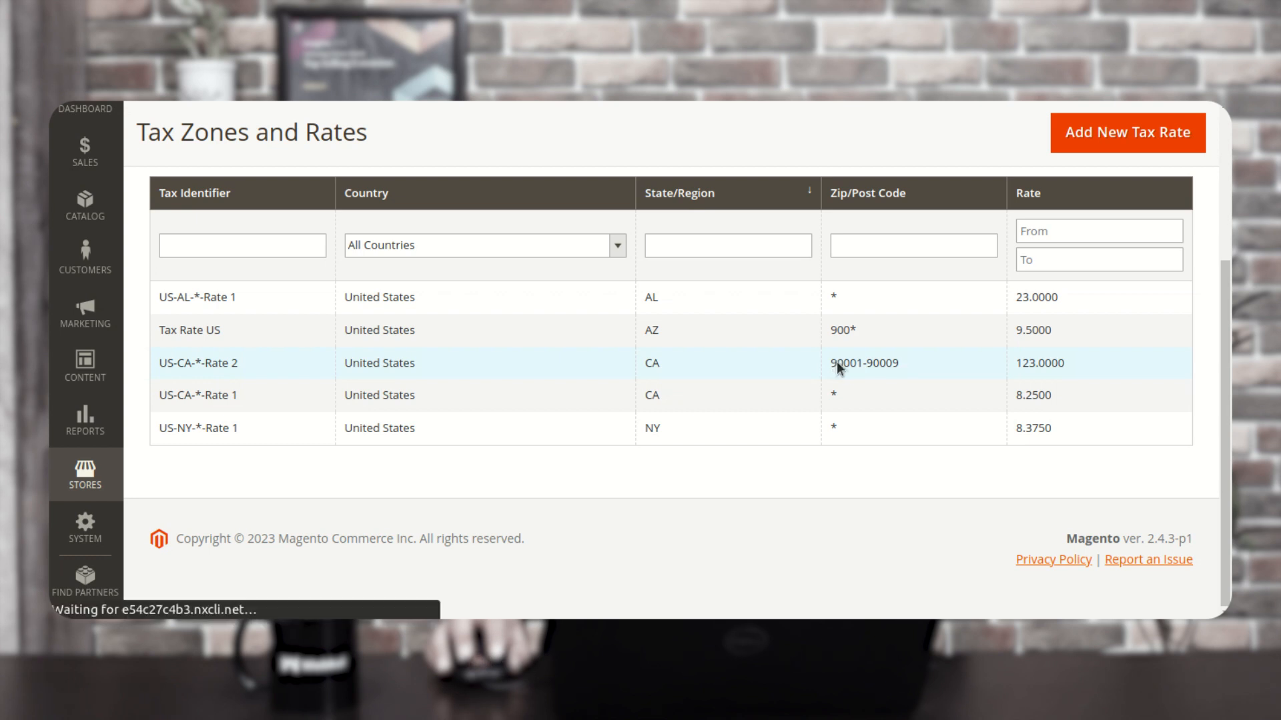
pyautogui.scroll(-8, 680, 452)
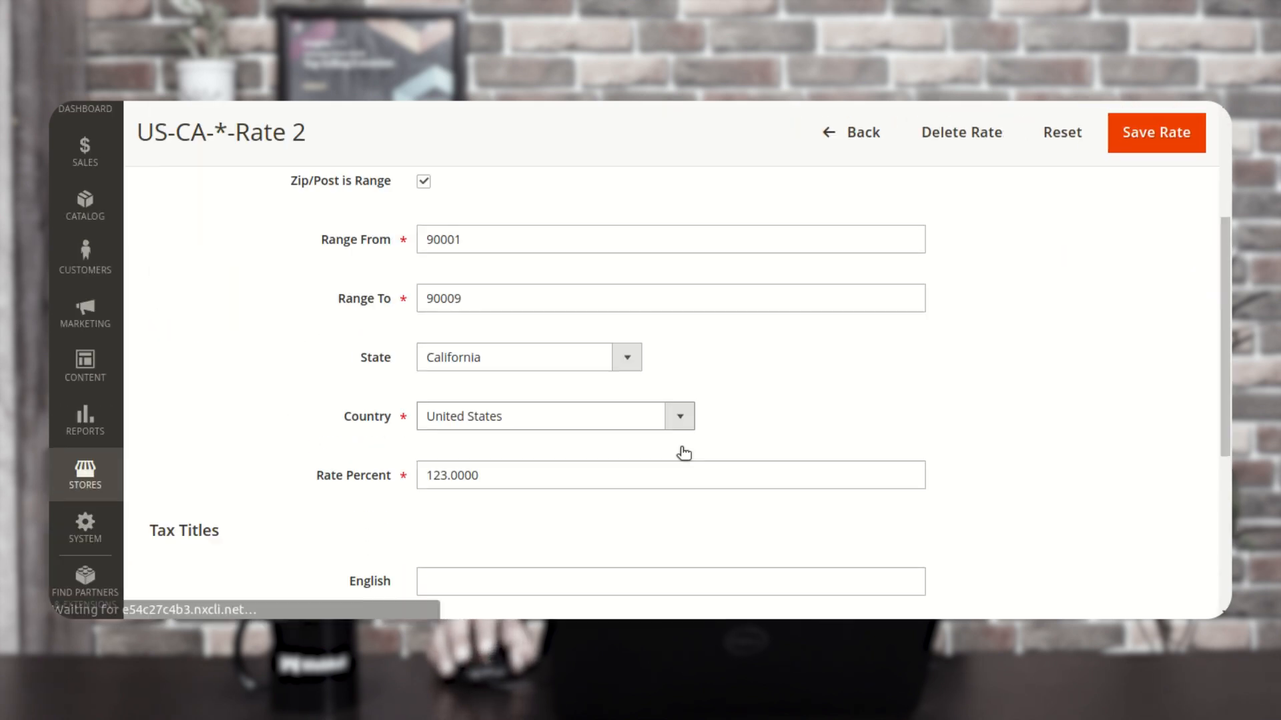
pyautogui.moveTo(307, 316); pyautogui.dragTo(397, 319)
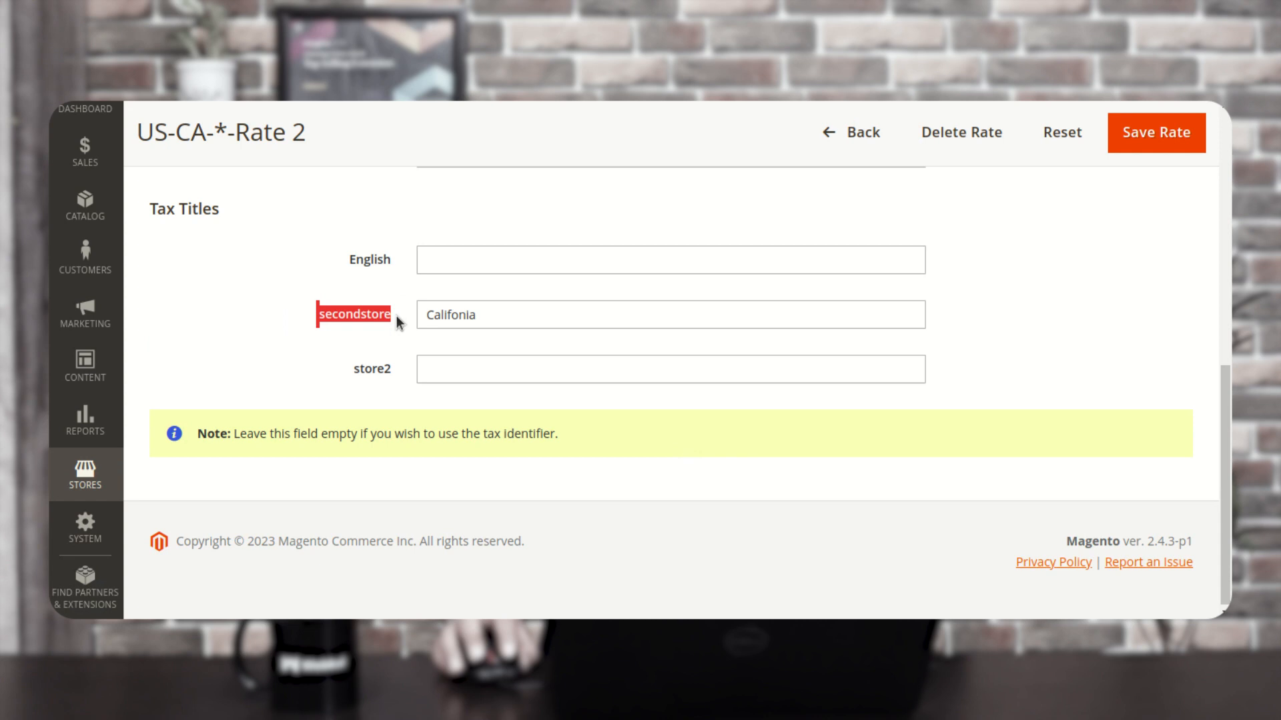
pyautogui.moveTo(480, 318); pyautogui.dragTo(417, 313)
pyautogui.hotkey('alt', 'Tab')
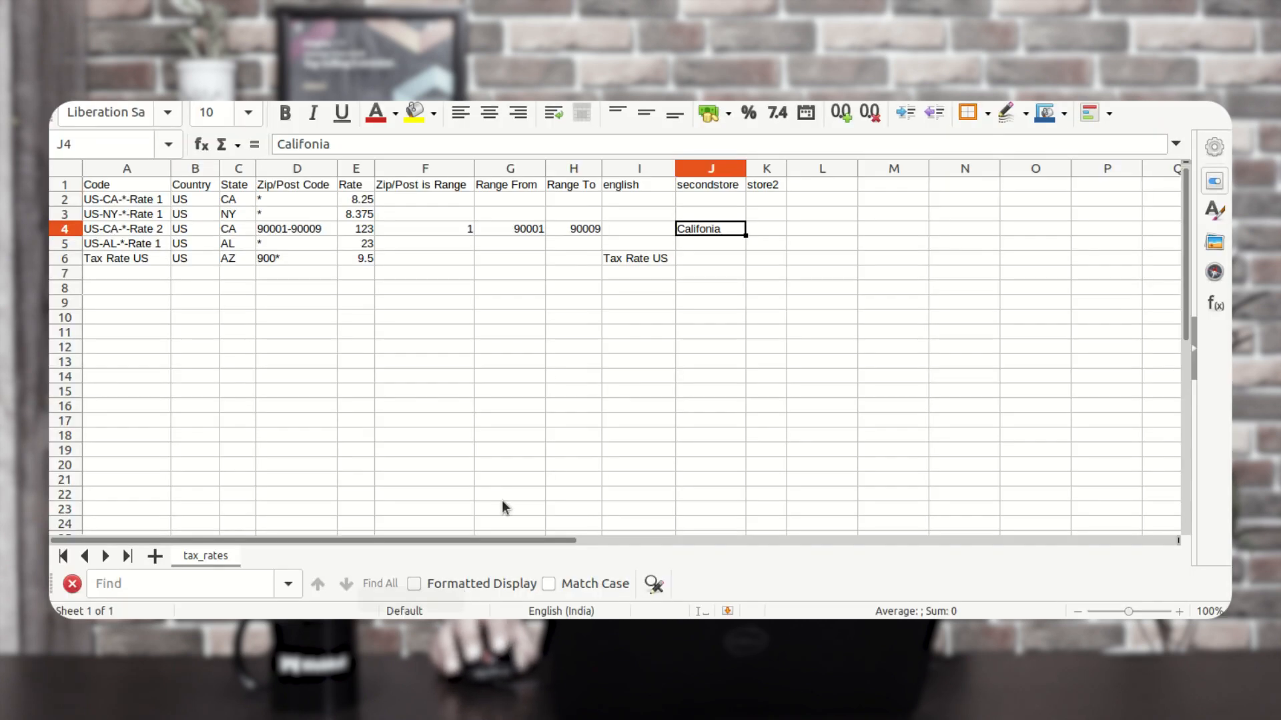